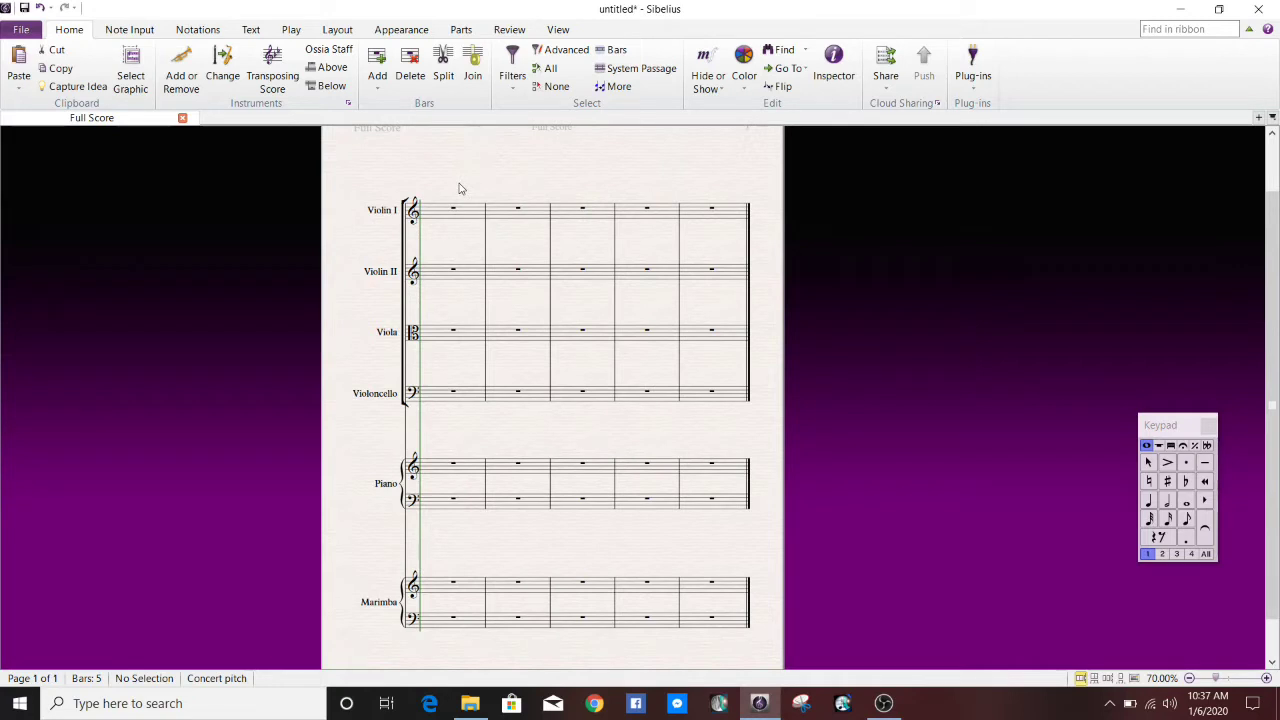
# Add Tempo text reading 'Tempo test' above bar 1 of Violin I
pyautogui.click(425, 191)
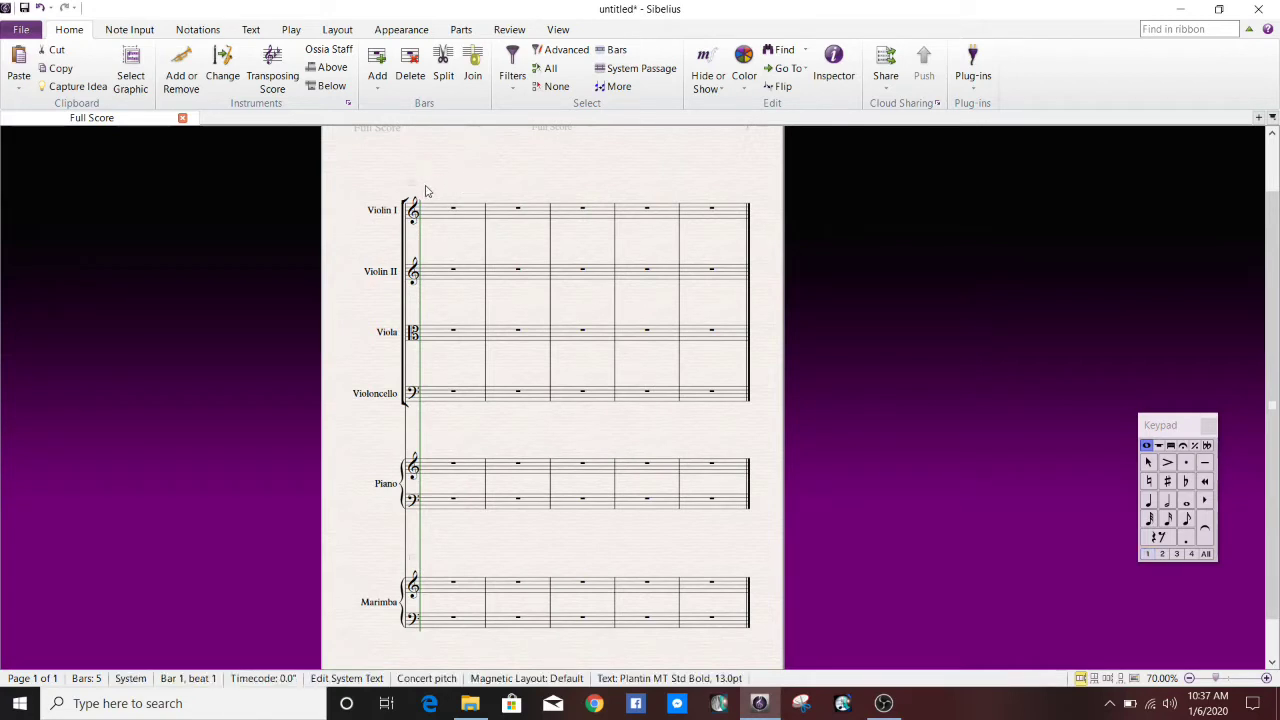
pyautogui.rightClick(425, 191)
pyautogui.click(490, 158)
pyautogui.rightClick(466, 183)
pyautogui.moveTo(570, 384)
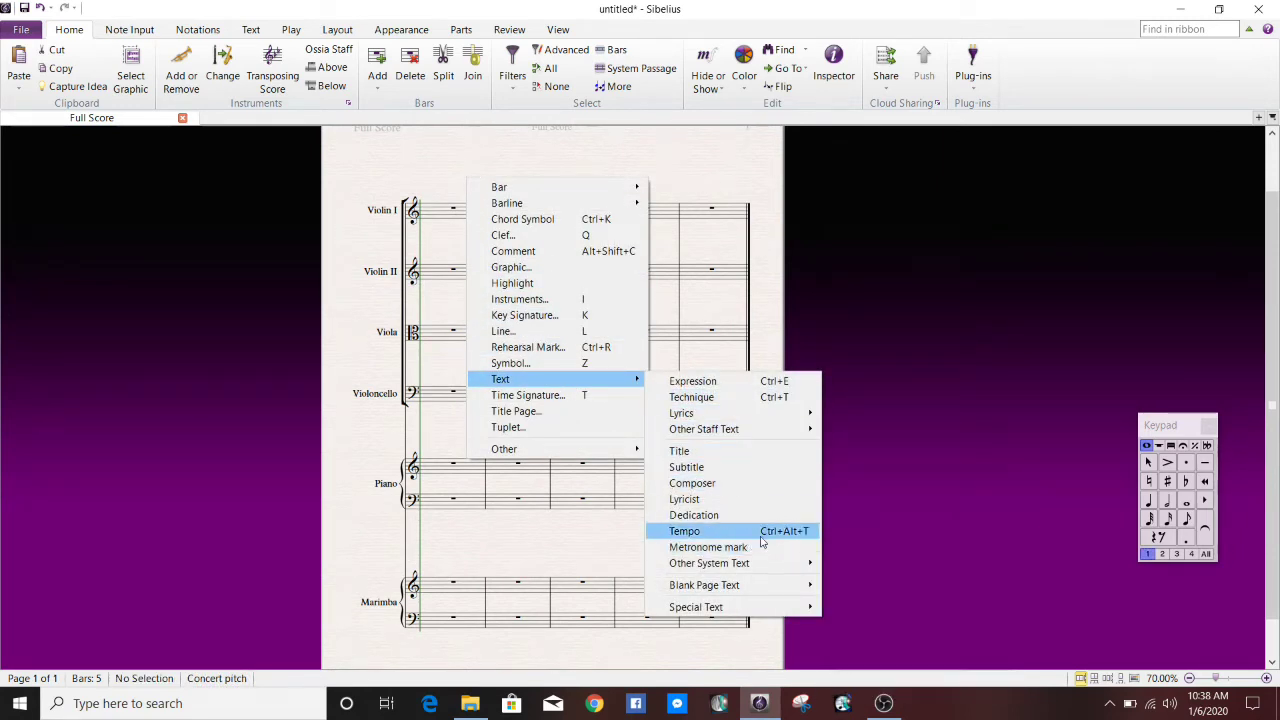
pyautogui.click(700, 531)
pyautogui.click(425, 196)
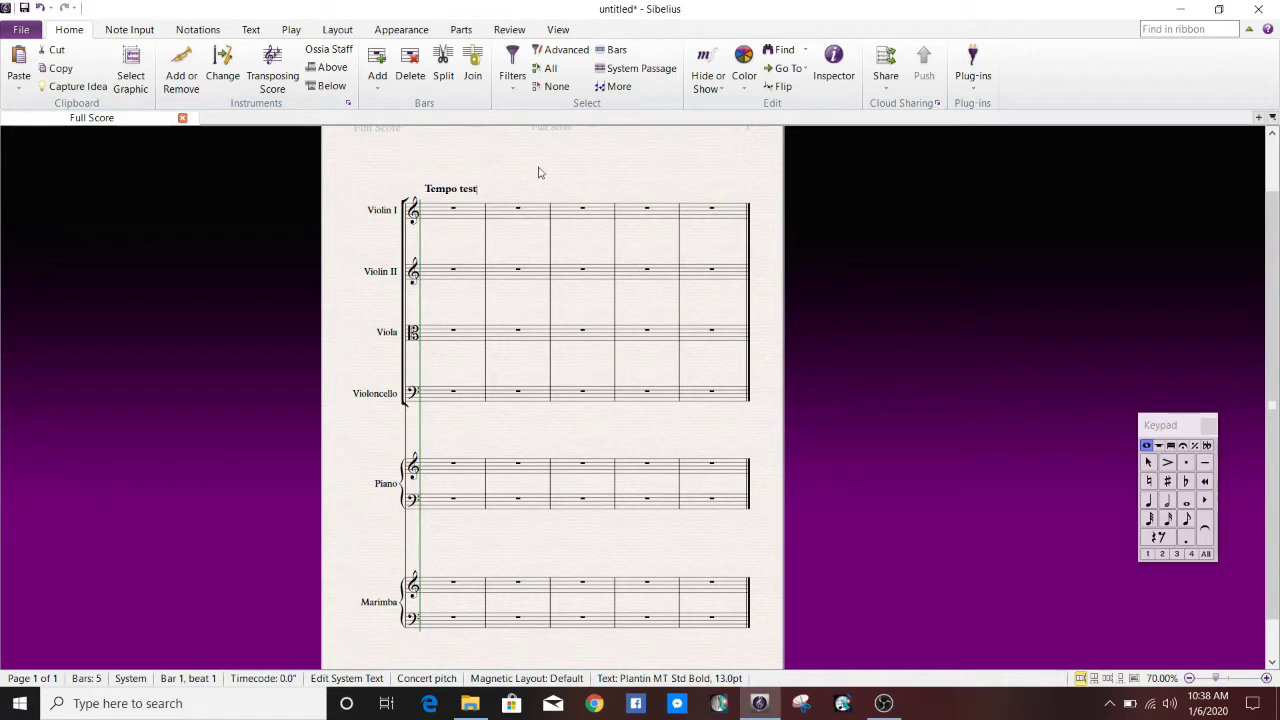
pyautogui.press('Escape')
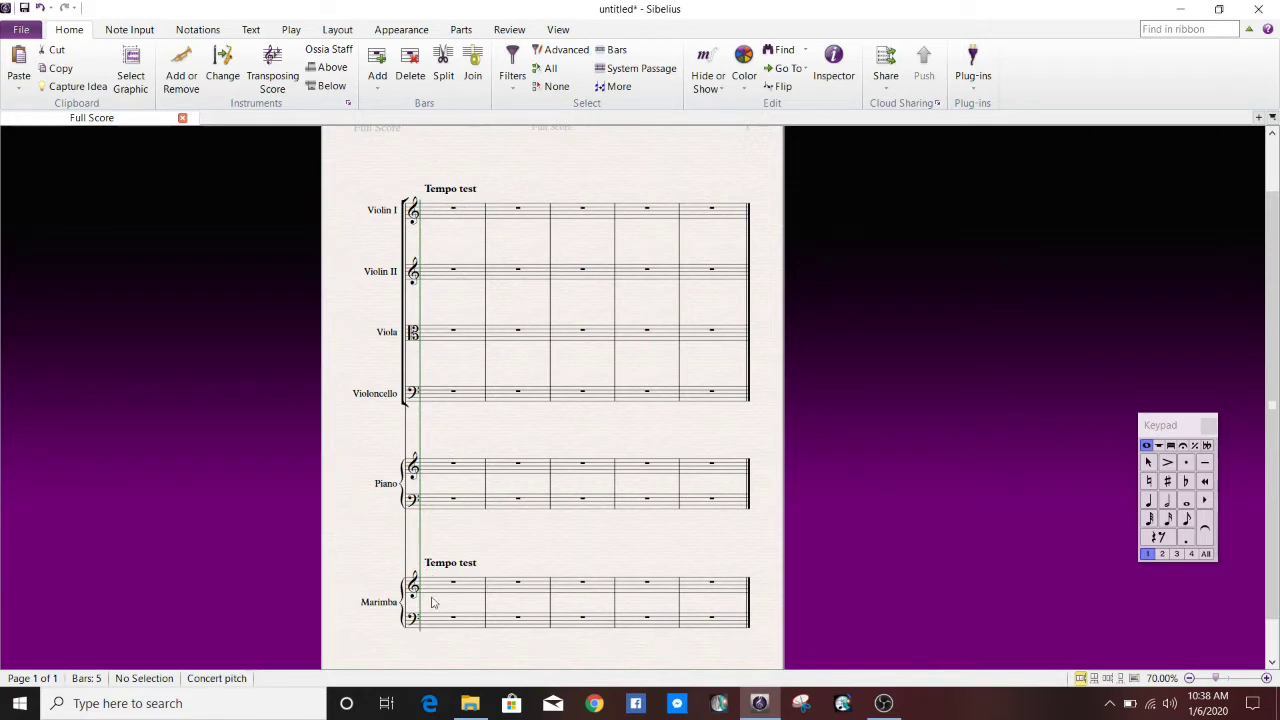
# Place a second 'Tempo test' Tempo text above bar 4 of the top staff
pyautogui.rightClick(619, 419)
pyautogui.moveTo(735, 626)
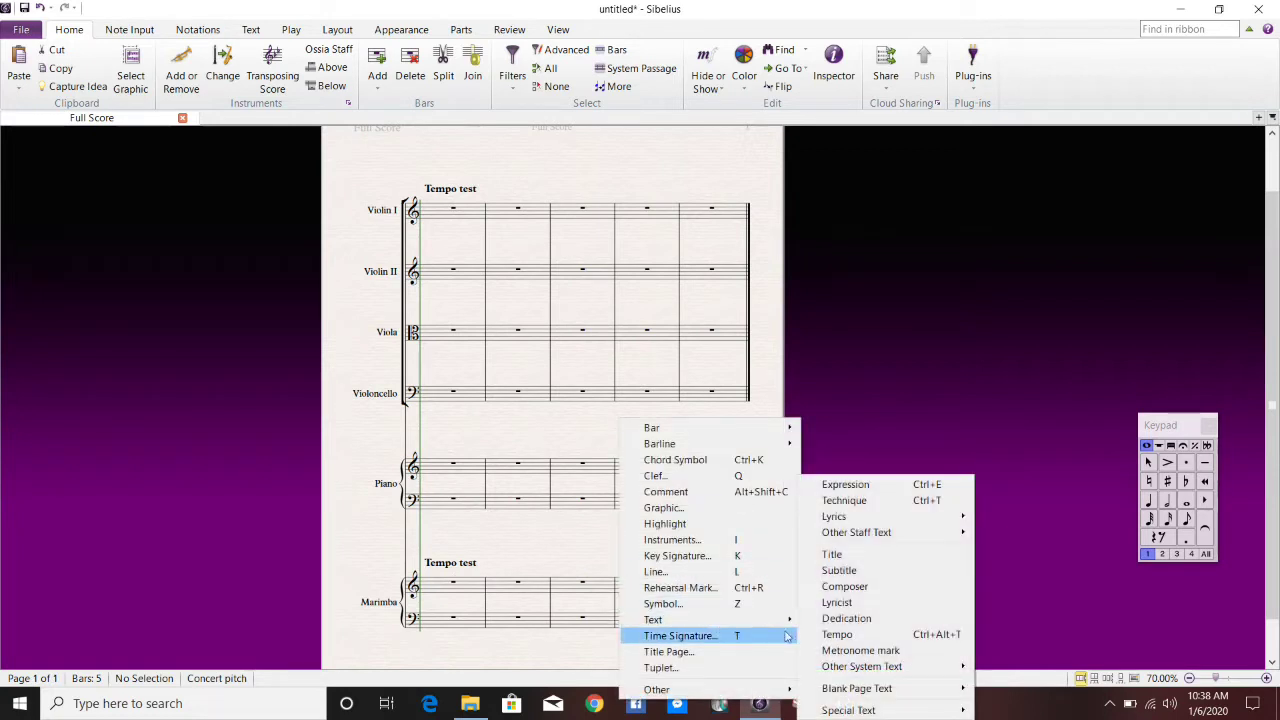
pyautogui.click(833, 636)
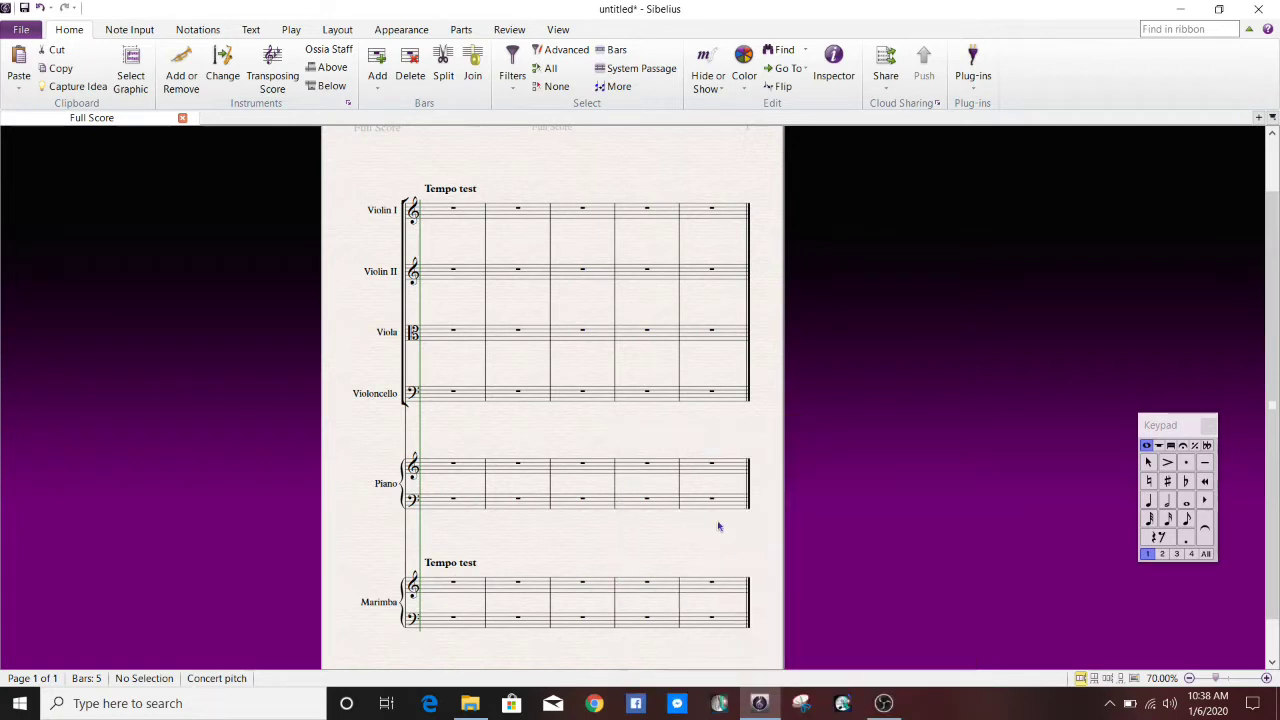
pyautogui.click(656, 461)
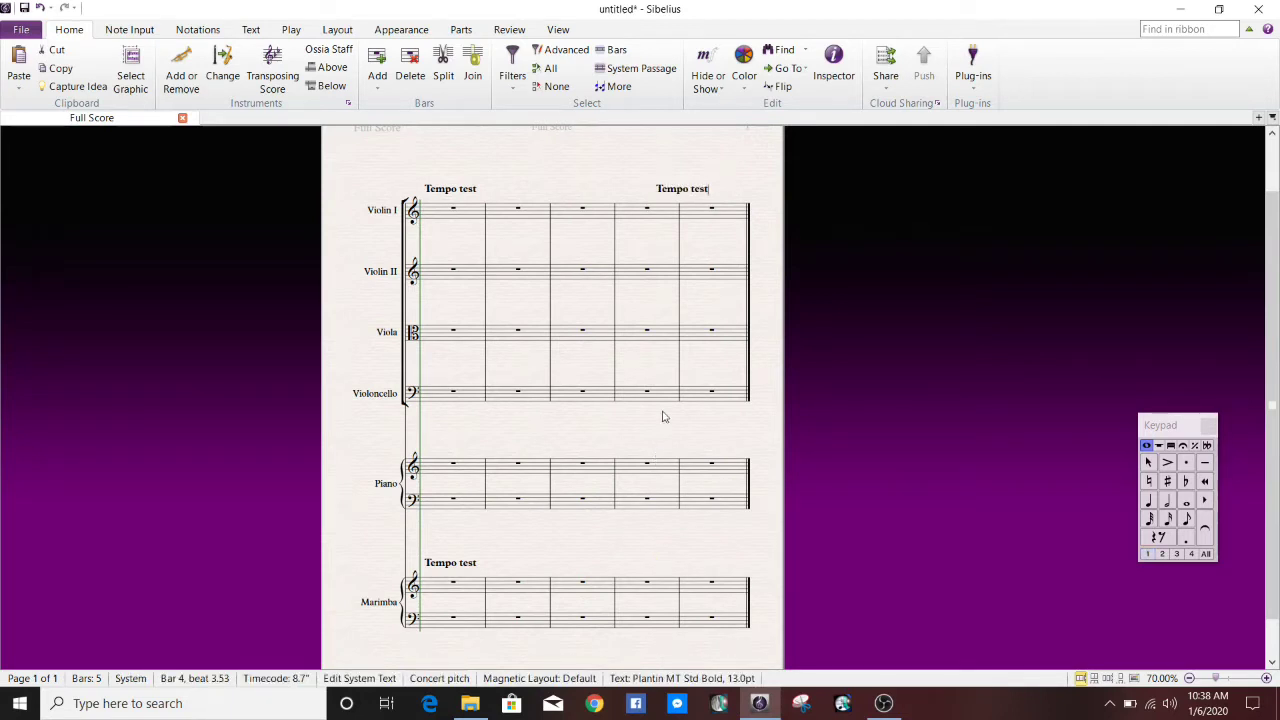
pyautogui.click(640, 251)
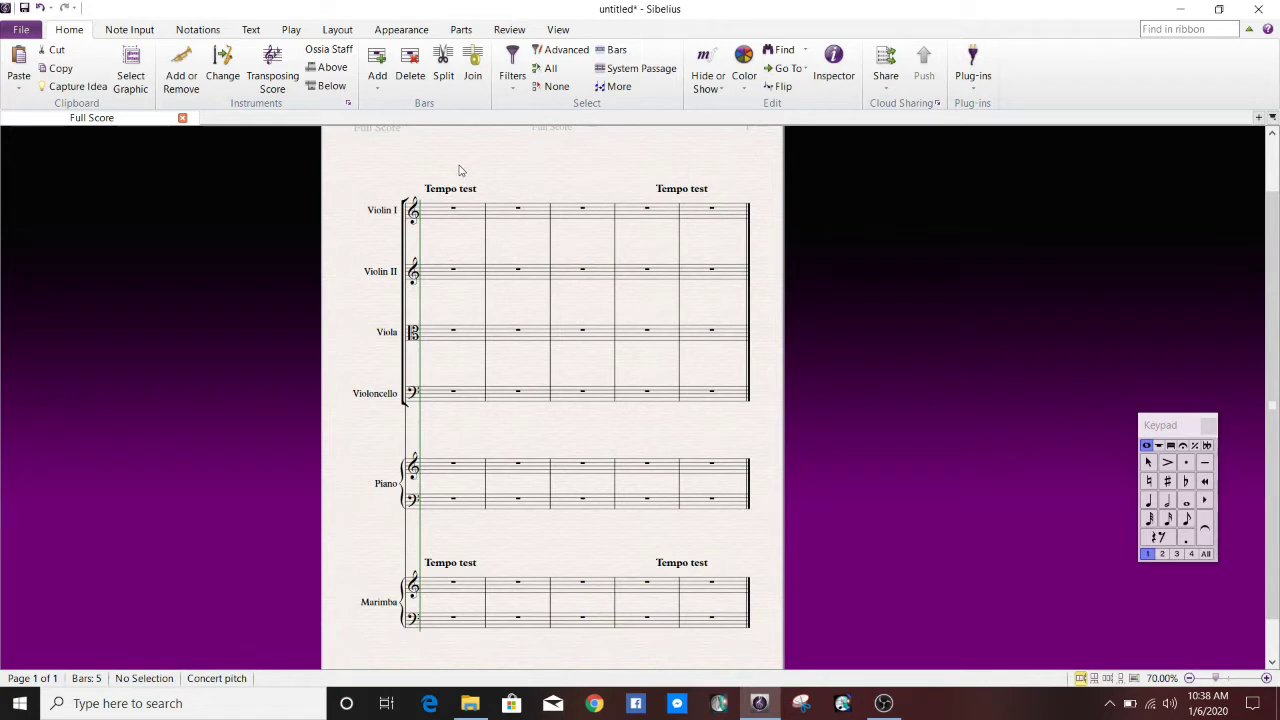
# In System Object Positions, add Violoncello, Below bottom staff and Violin II, then apply
pyautogui.click(401, 29)
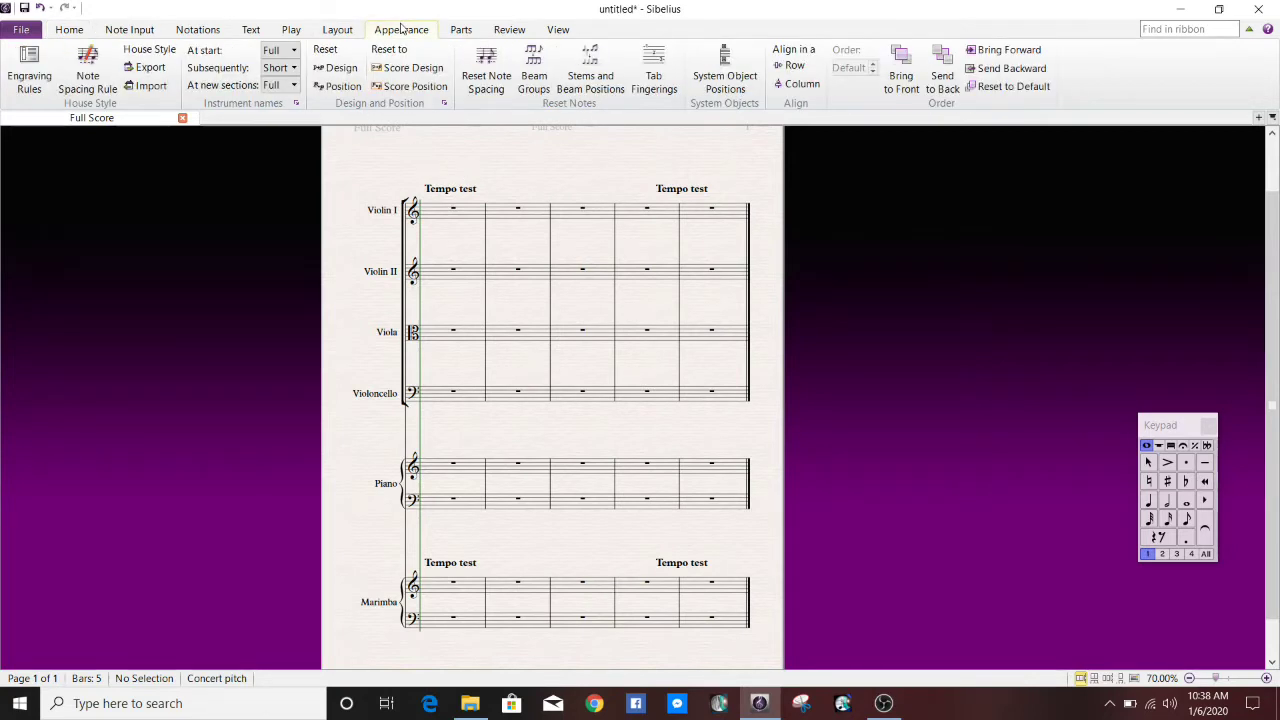
pyautogui.click(735, 88)
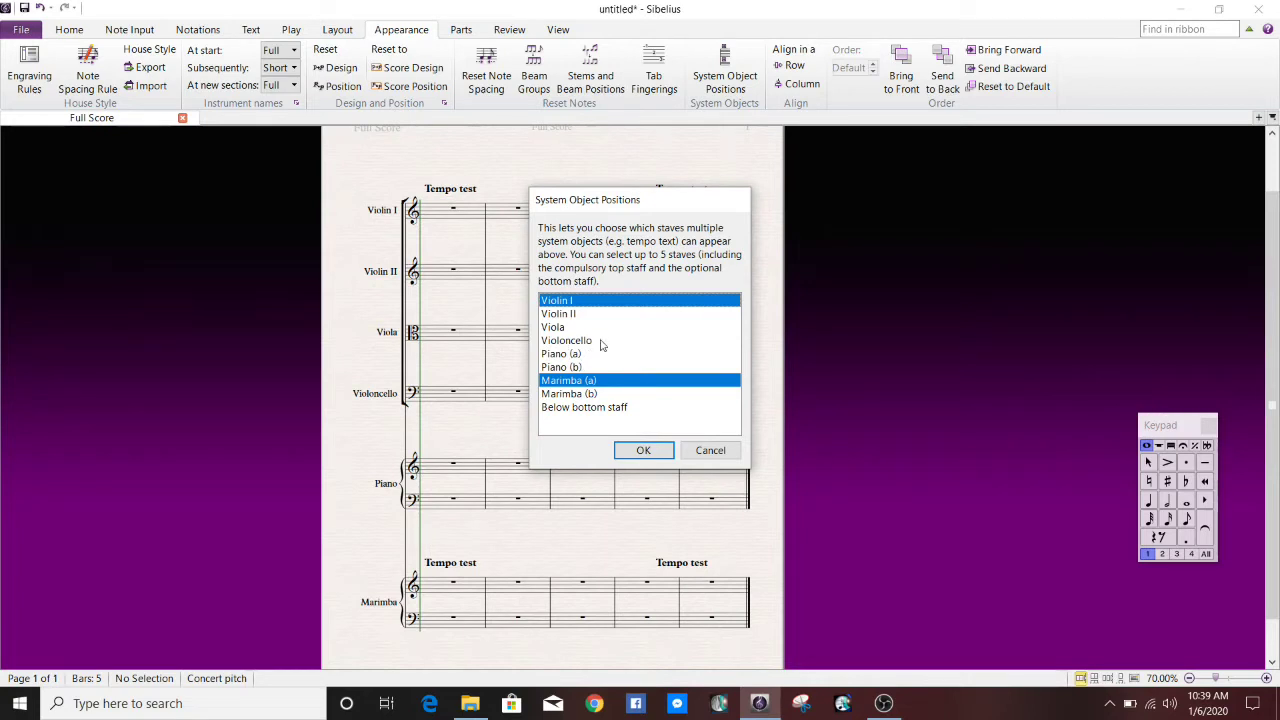
pyautogui.click(602, 342)
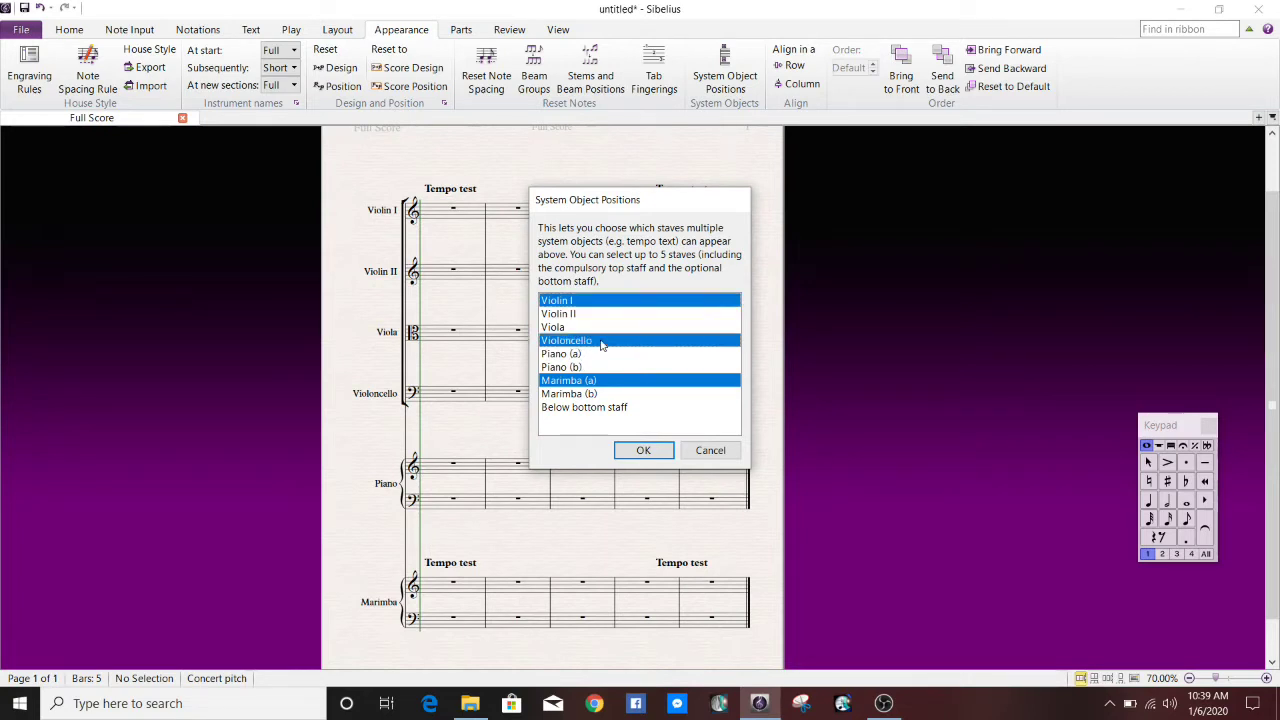
pyautogui.click(594, 409)
pyautogui.click(570, 316)
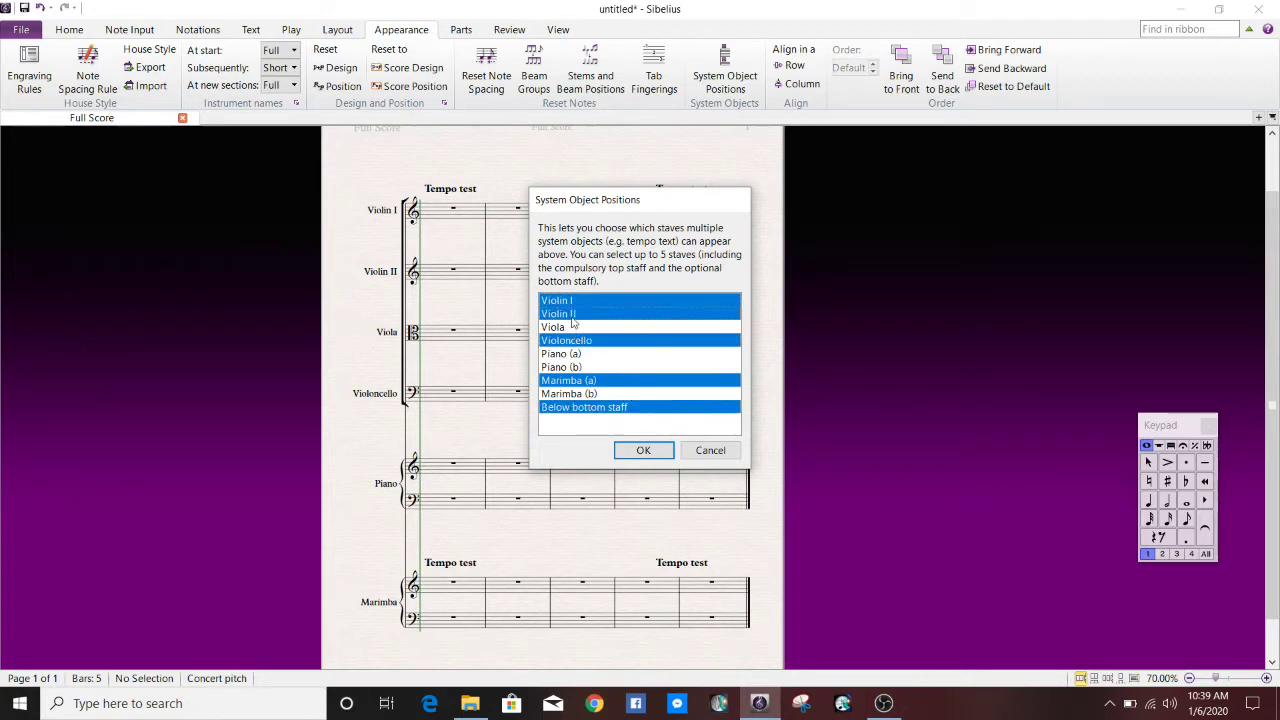
pyautogui.click(645, 451)
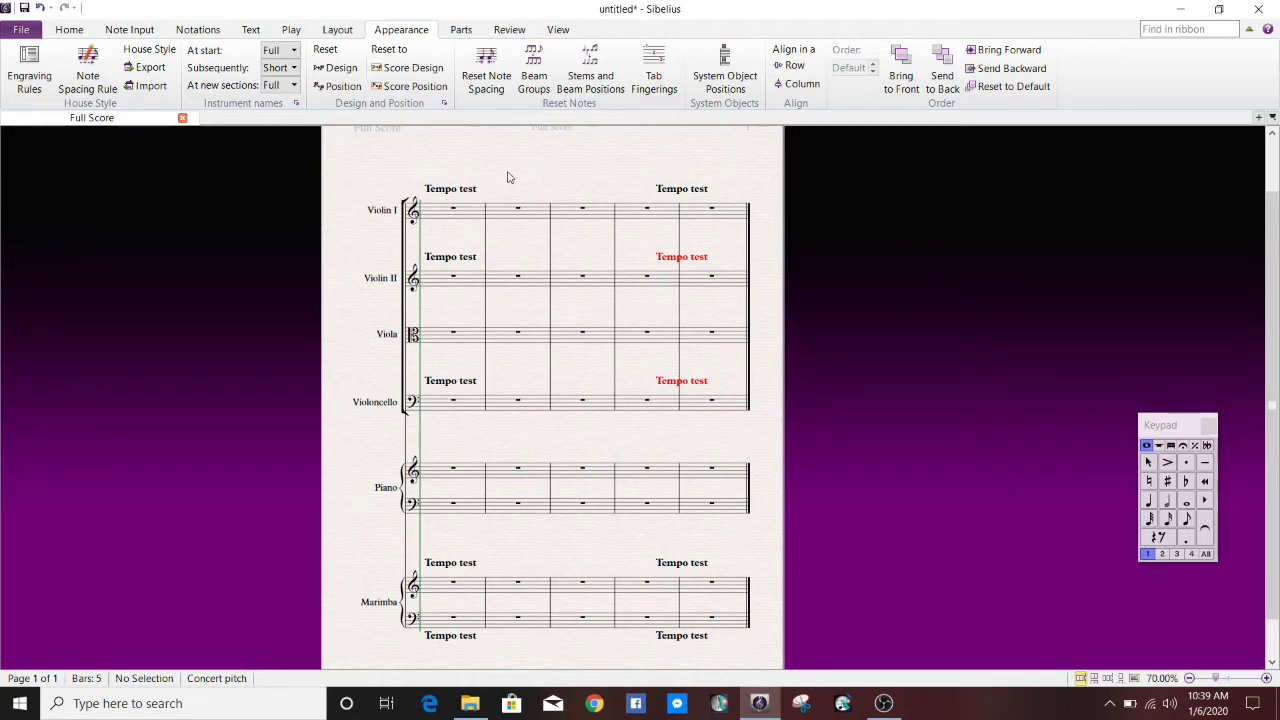
# Place an accel. line from the Lines gallery at bar 2
pyautogui.press('l')
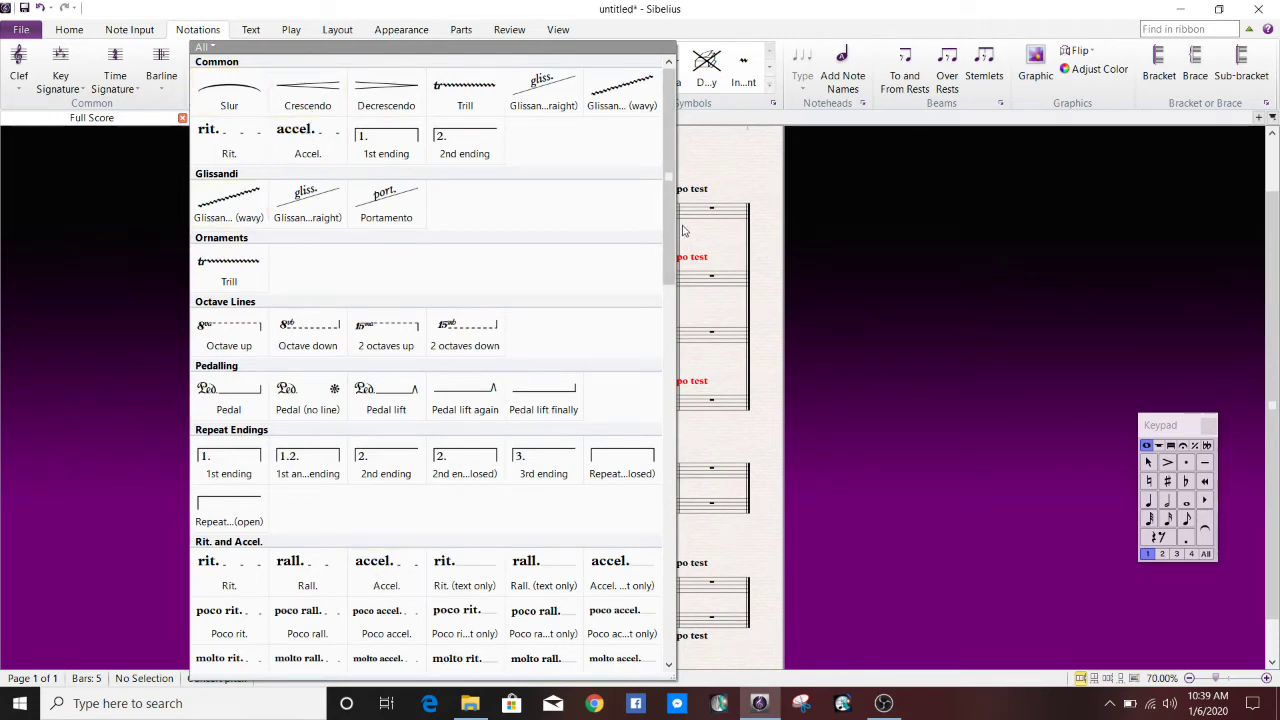
pyautogui.scroll(-3, 665, 300)
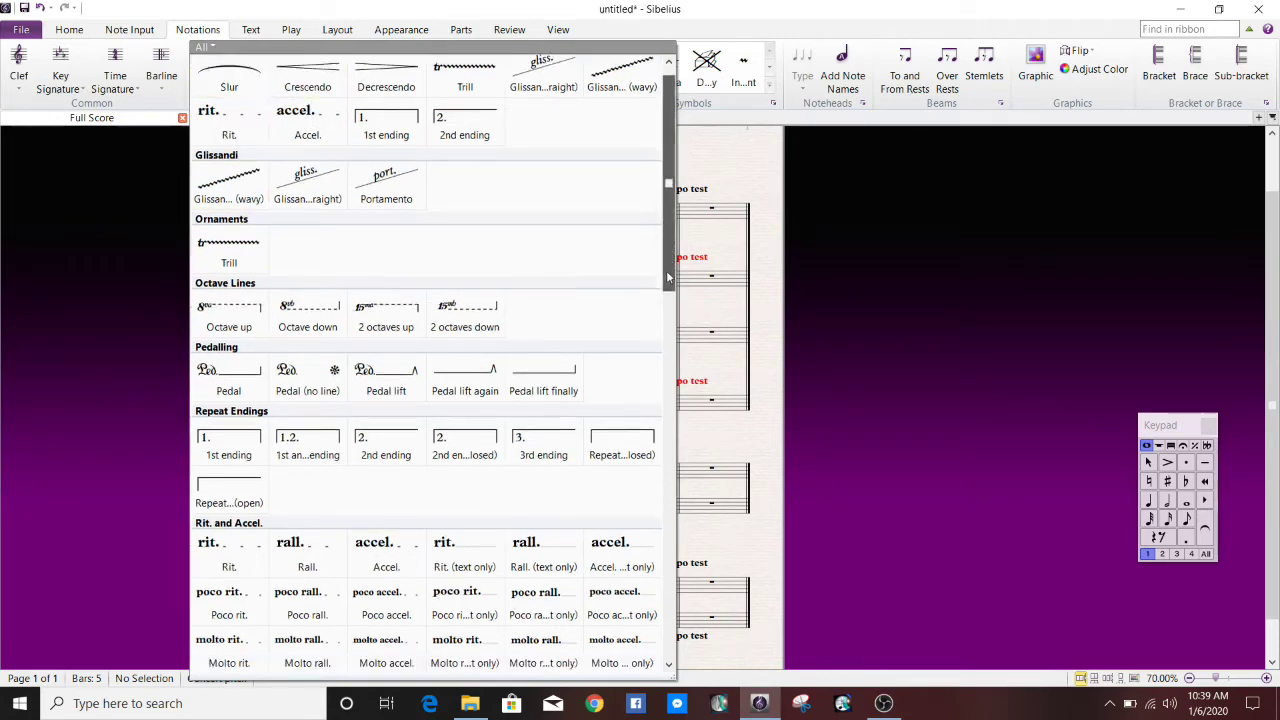
pyautogui.scroll(-1, 660, 348)
pyautogui.hotkey('alt', 'a')
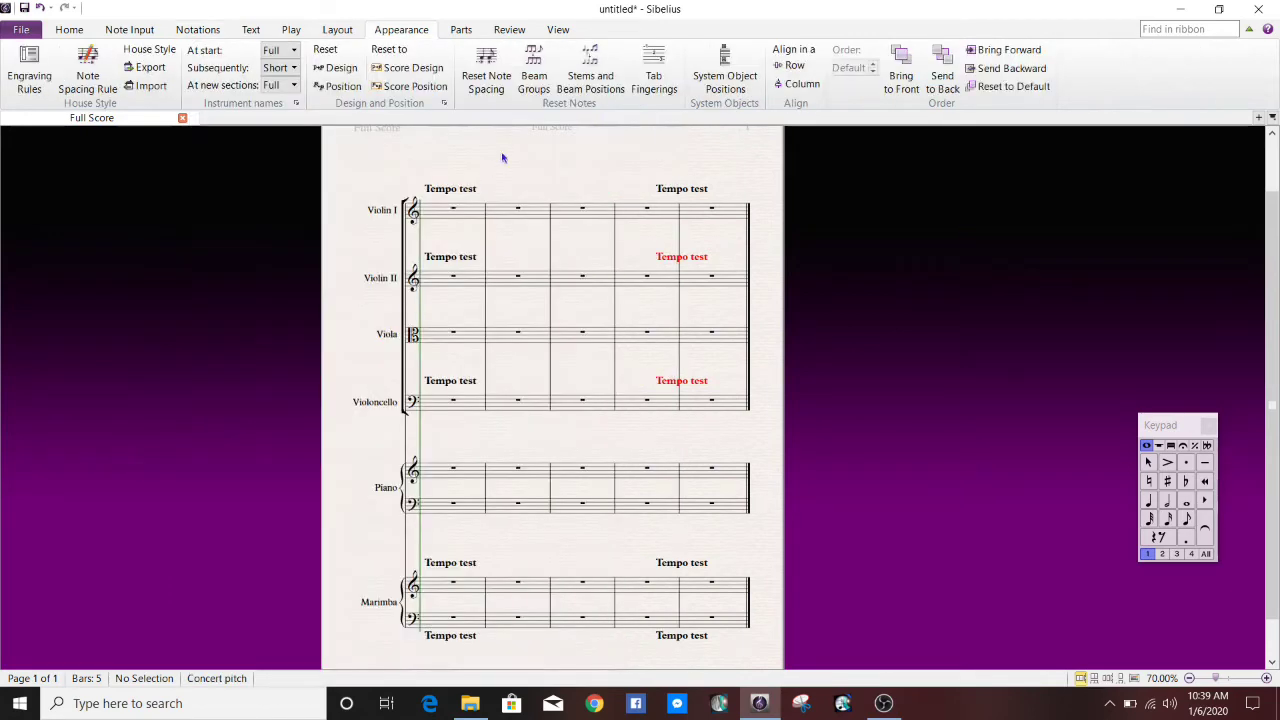
pyautogui.click(528, 202)
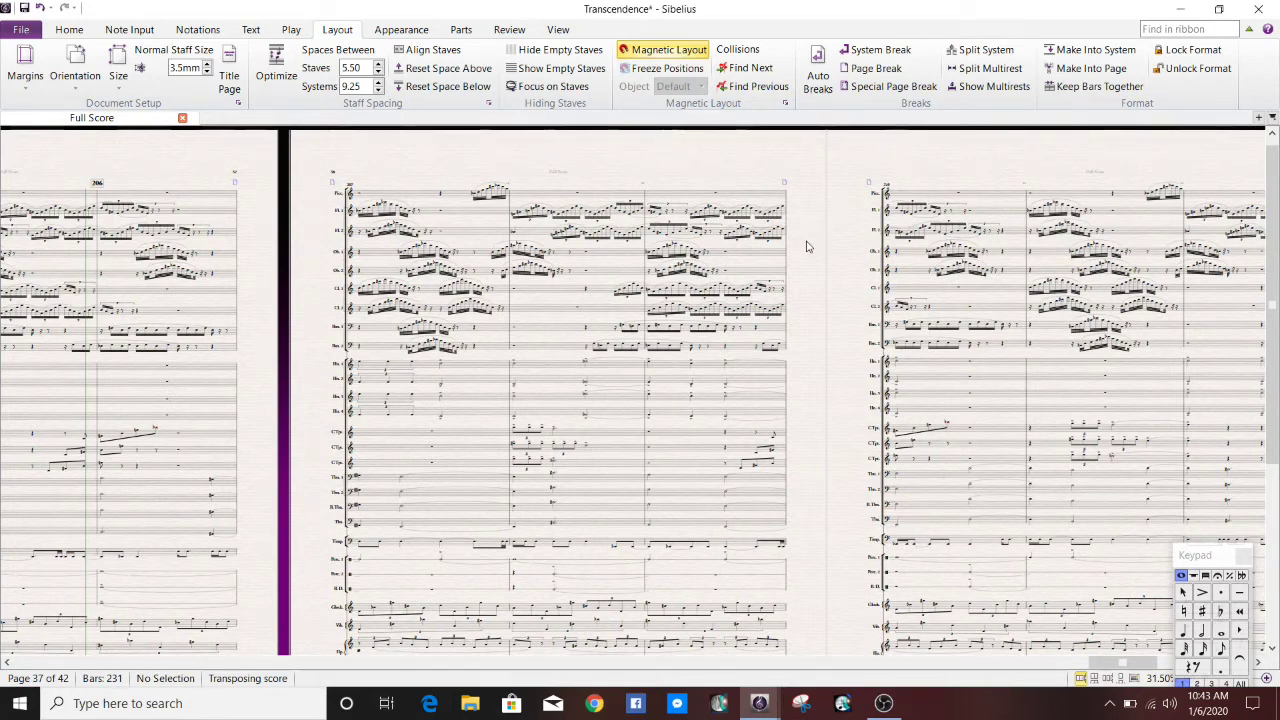
# Select bar 207 of Piccolo, then add Hn. 2, bass trombone, Timpani and Glock. bar 207
pyautogui.moveTo(808, 246); pyautogui.dragTo(802, 196)
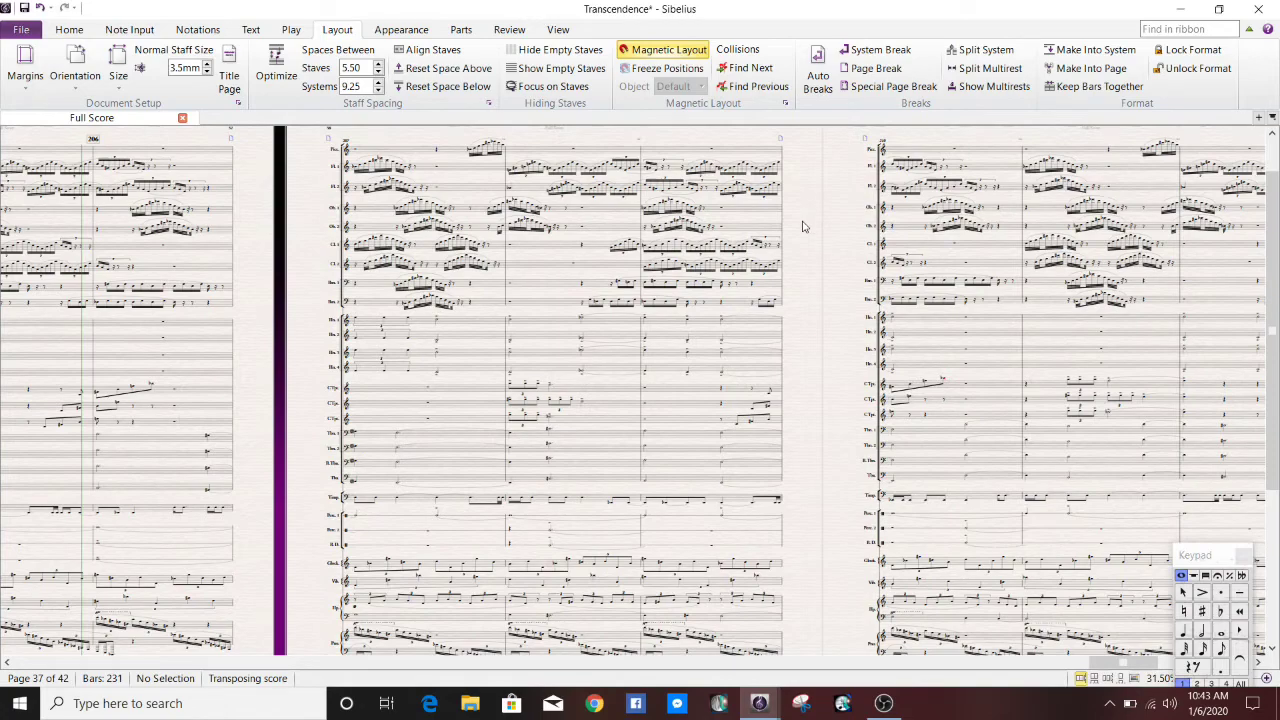
pyautogui.moveTo(804, 247); pyautogui.dragTo(787, 167)
pyautogui.moveTo(784, 262); pyautogui.dragTo(777, 149)
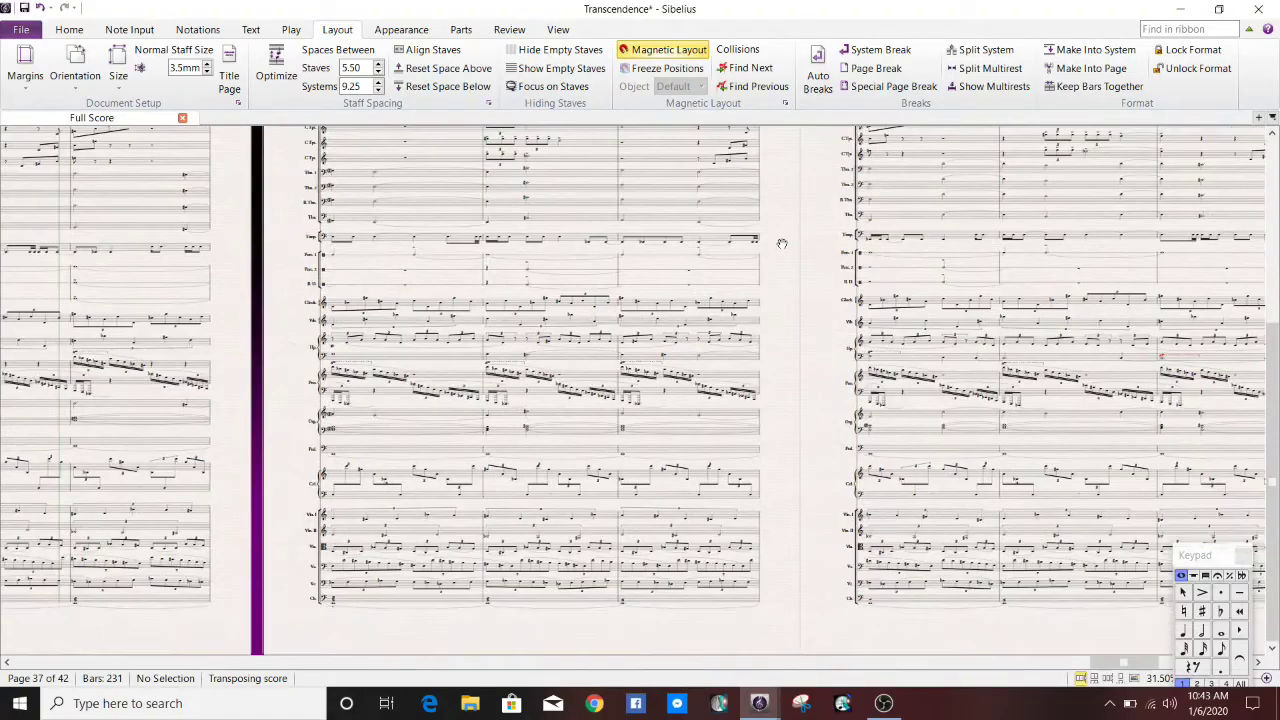
pyautogui.moveTo(780, 243); pyautogui.dragTo(753, 567)
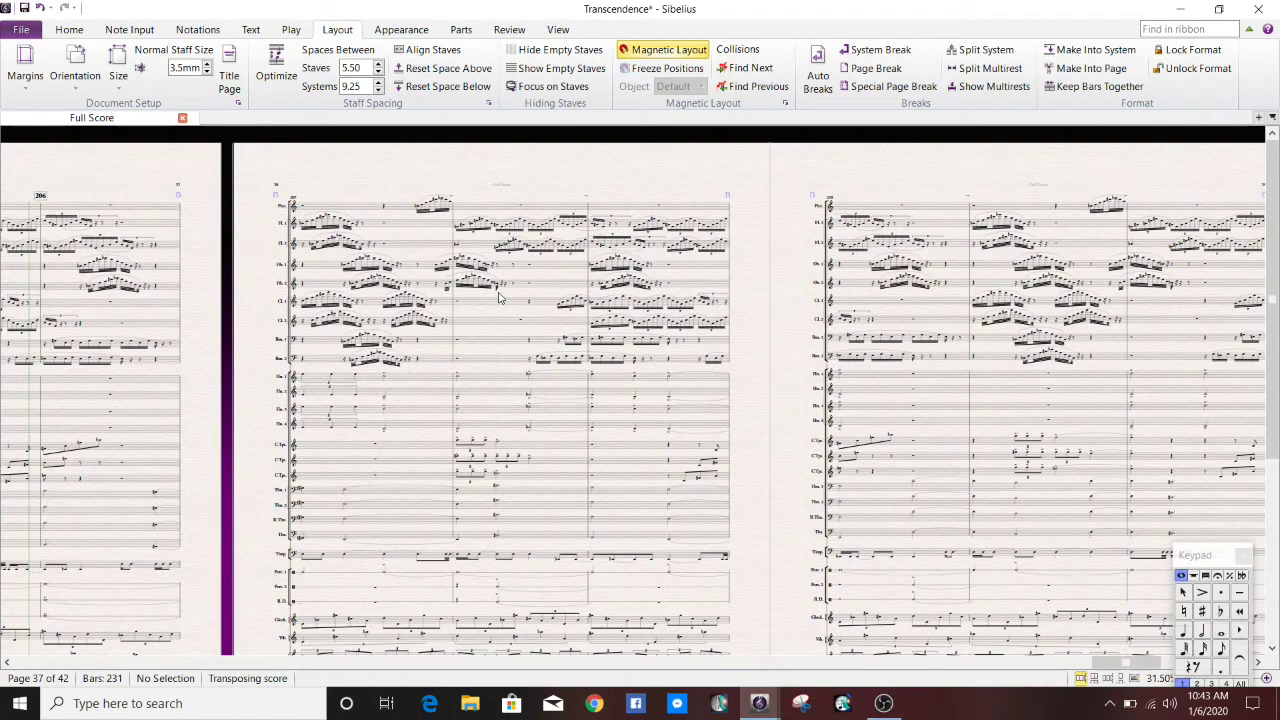
pyautogui.click(403, 211)
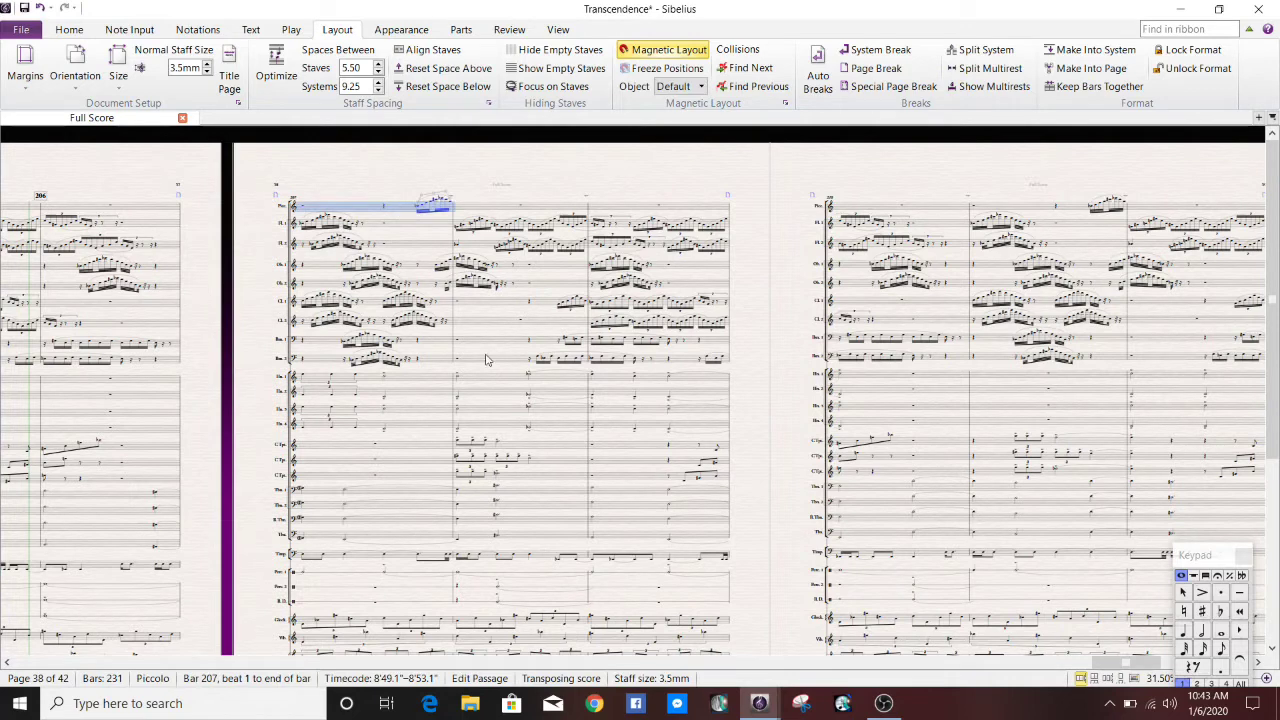
pyautogui.keyDown('ctrl'); pyautogui.click(437, 397); pyautogui.keyUp('ctrl')
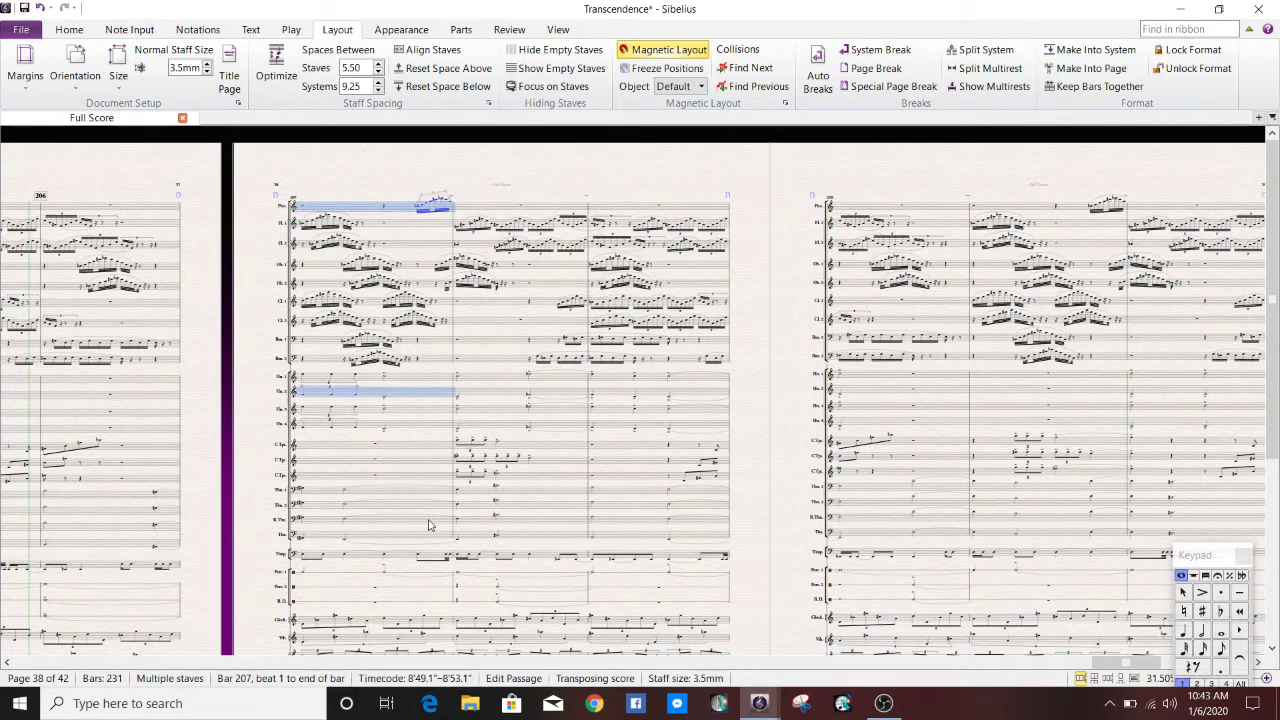
pyautogui.keyDown('ctrl'); pyautogui.click(429, 522); pyautogui.keyUp('ctrl')
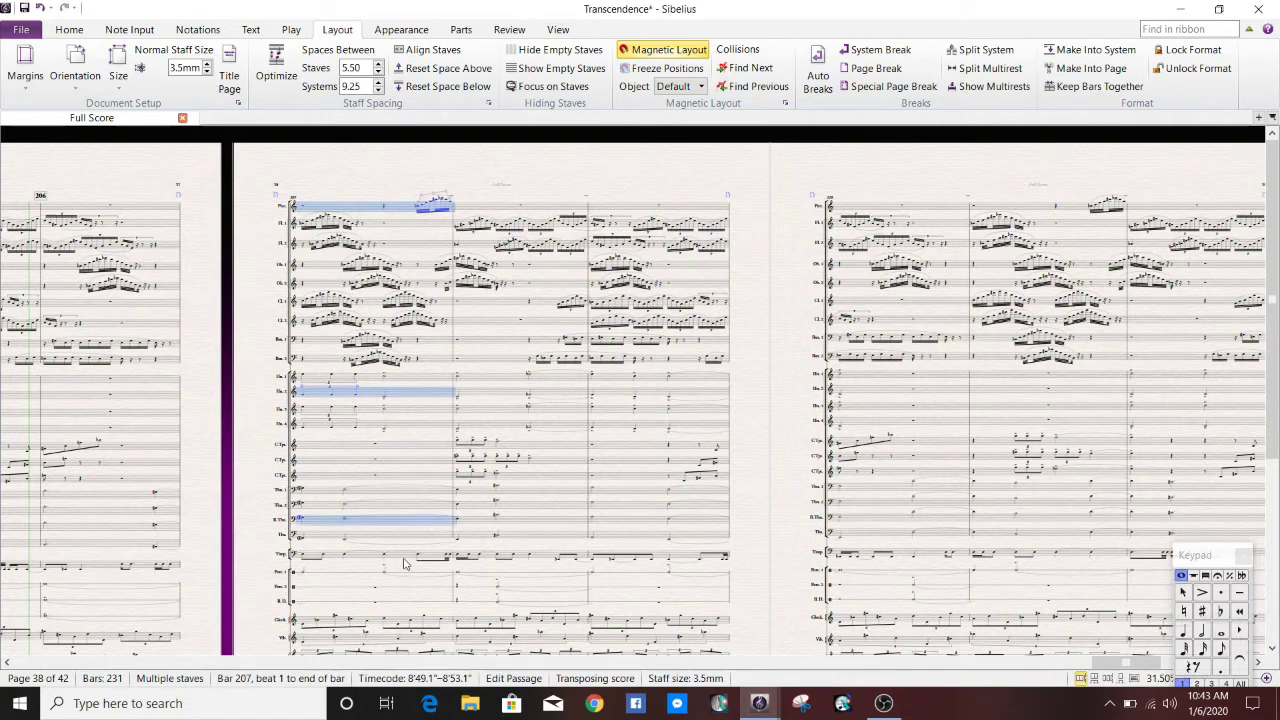
pyautogui.keyDown('ctrl'); pyautogui.click(407, 556); pyautogui.keyUp('ctrl')
pyautogui.keyDown('ctrl'); pyautogui.click(405, 624); pyautogui.keyUp('ctrl')
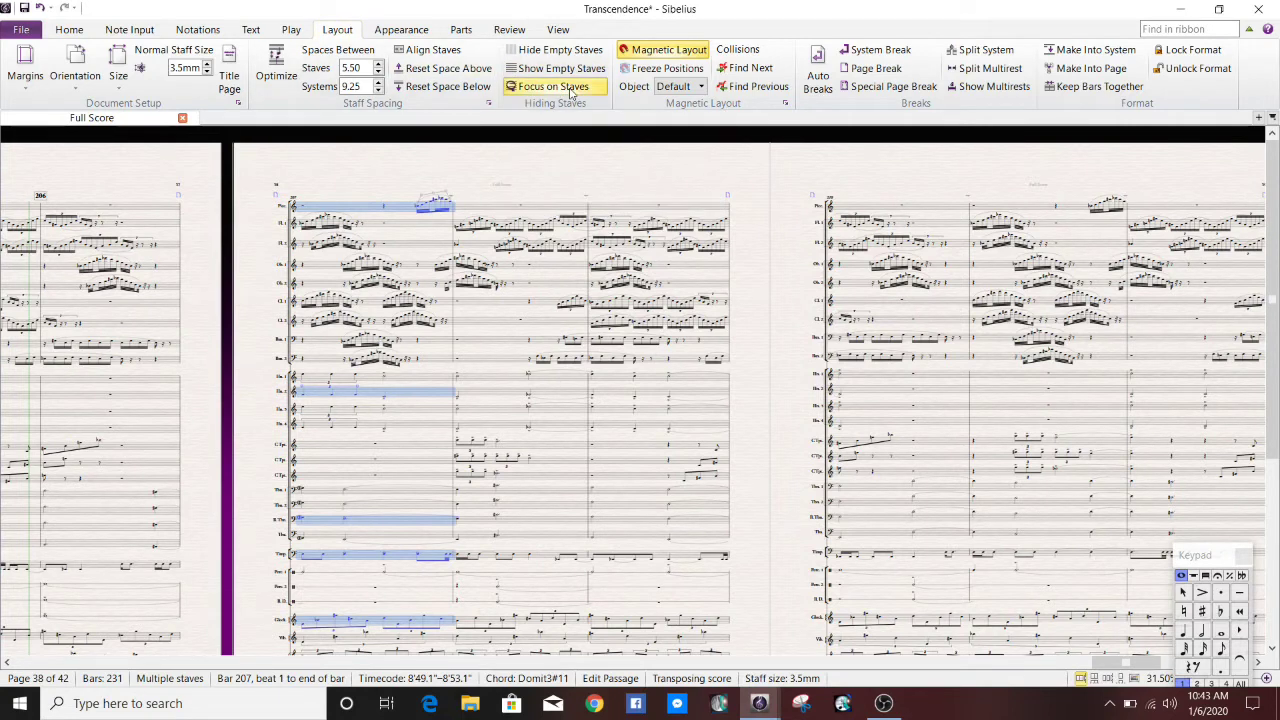
# Turn on Focus on Staves, unlock the whole score's format, and select all
pyautogui.click(572, 93)
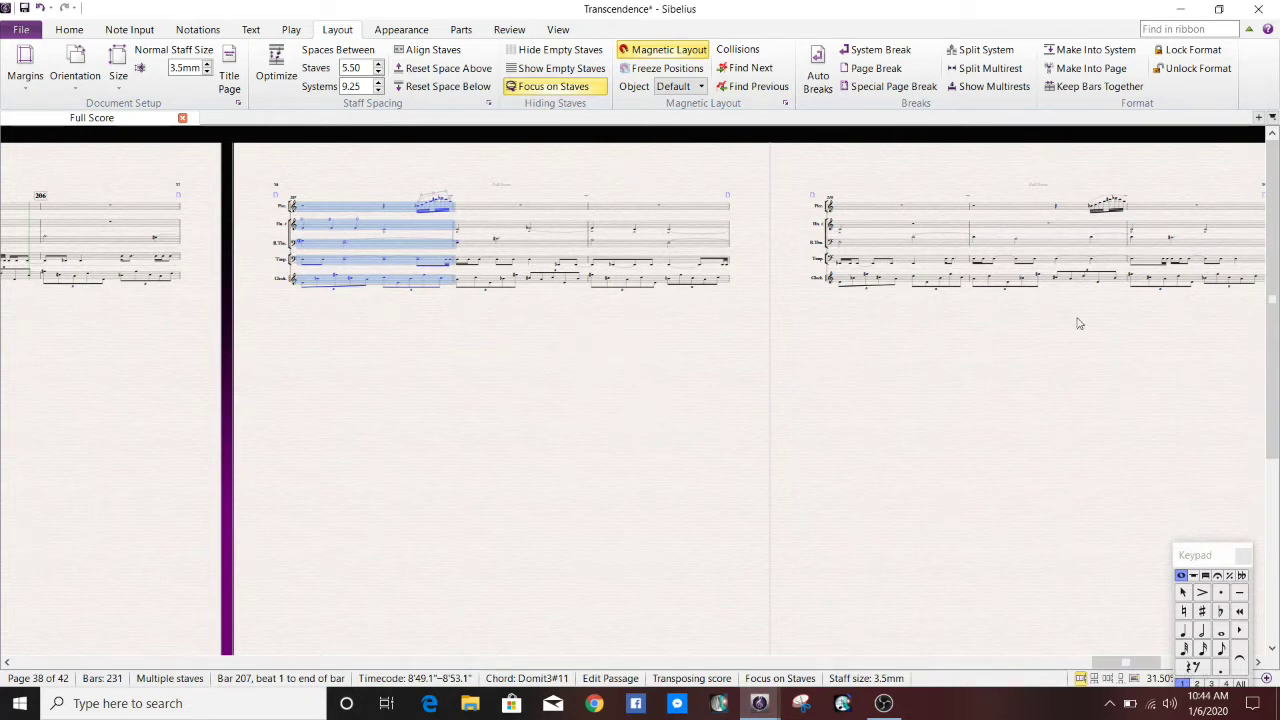
pyautogui.press('Escape')
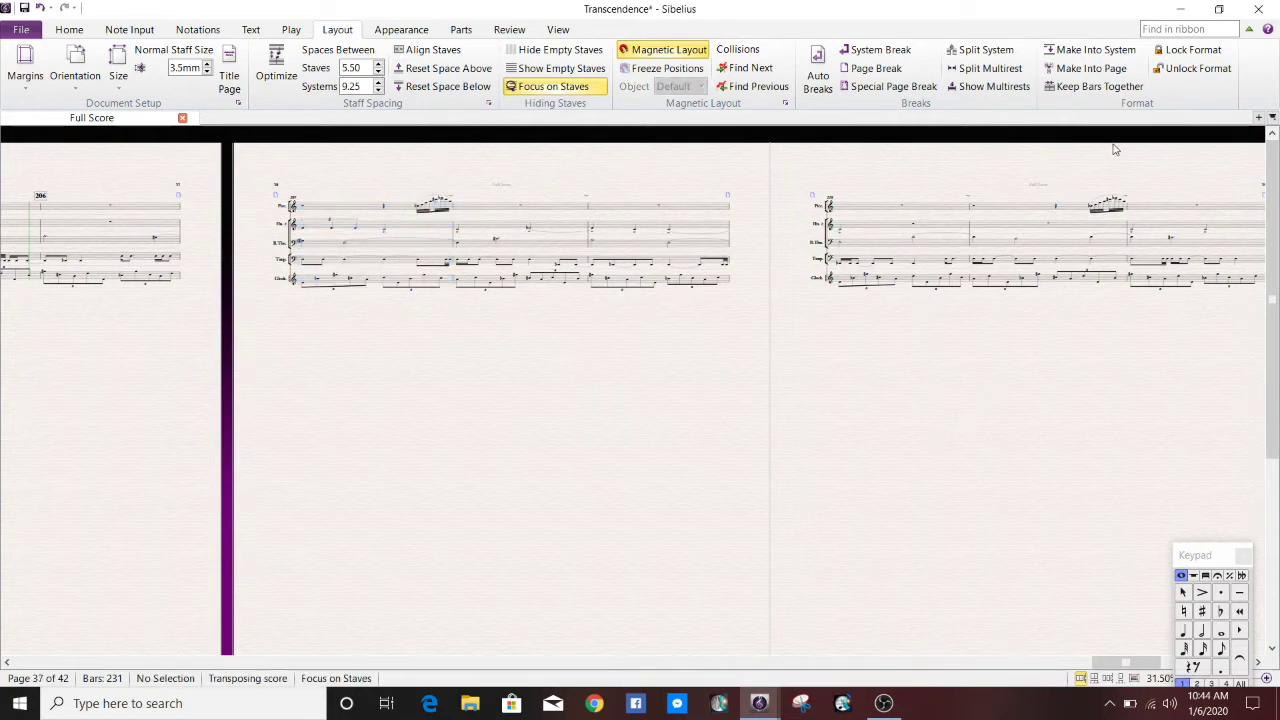
pyautogui.click(1197, 70)
pyautogui.click(697, 359)
pyautogui.hotkey('ctrl', 'a')
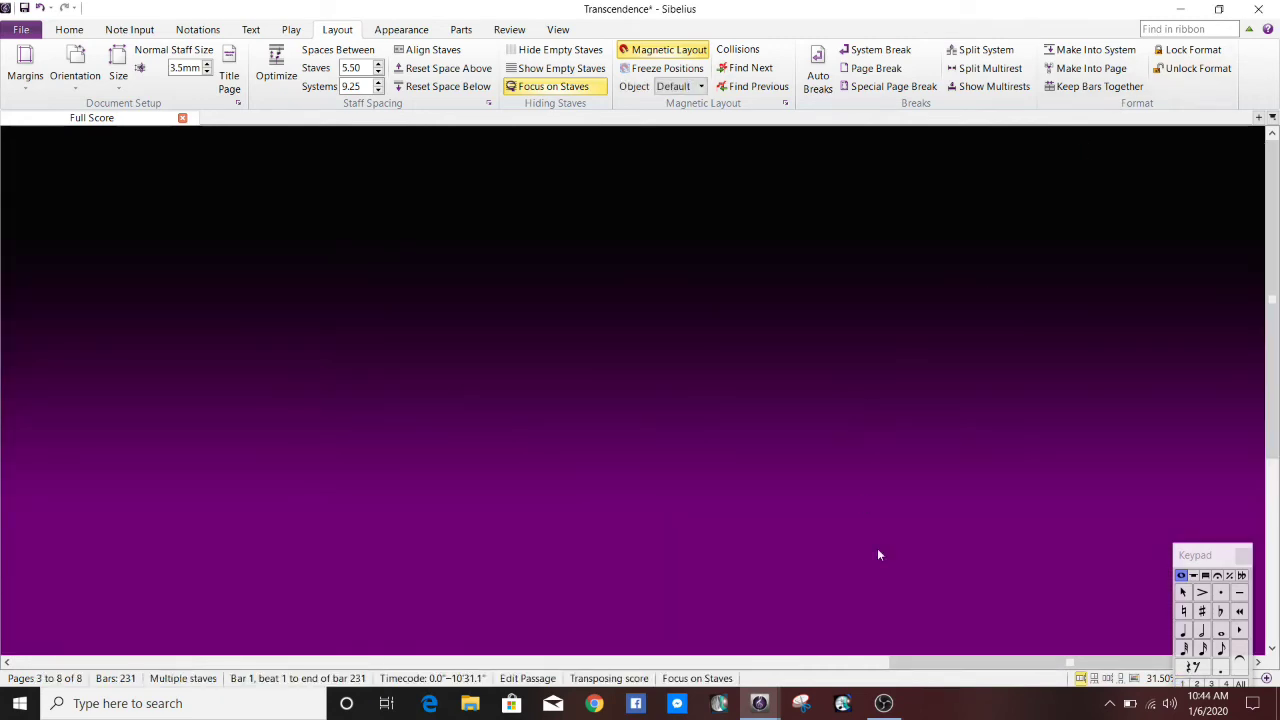
pyautogui.moveTo(773, 652); pyautogui.dragTo(310, 607)
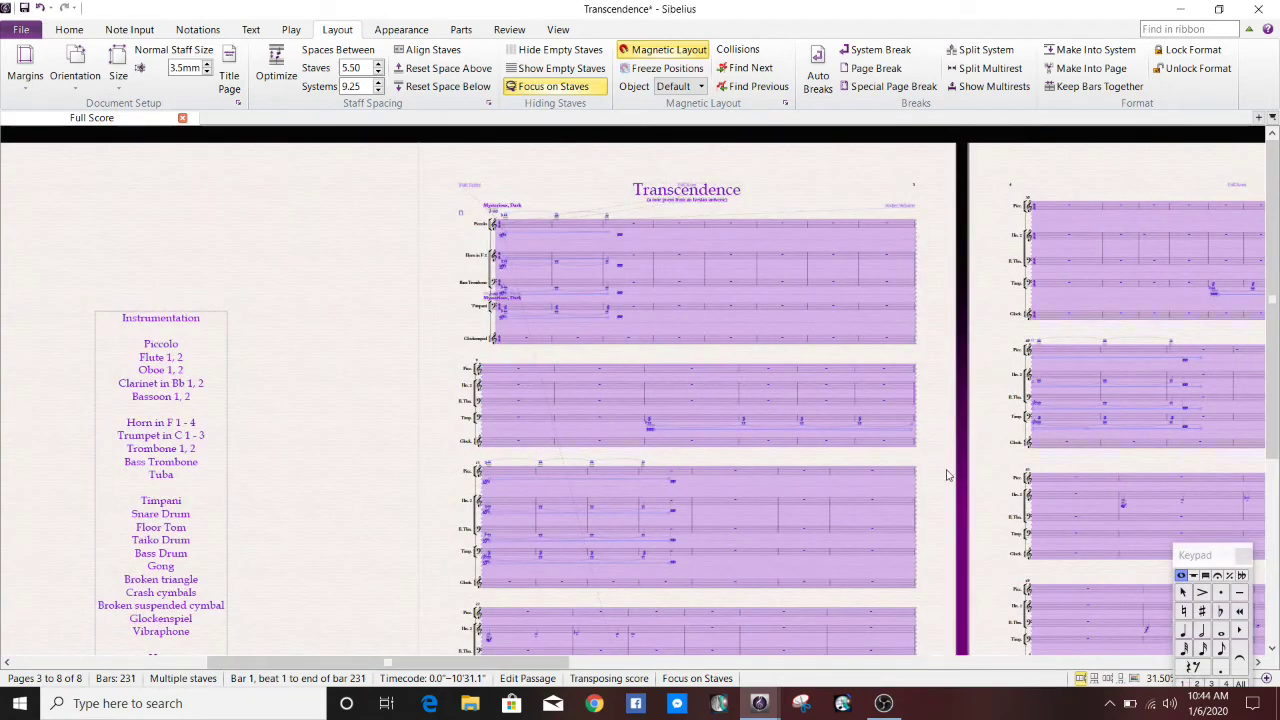
pyautogui.press('Escape')
pyautogui.scroll(-3, 337, 374)
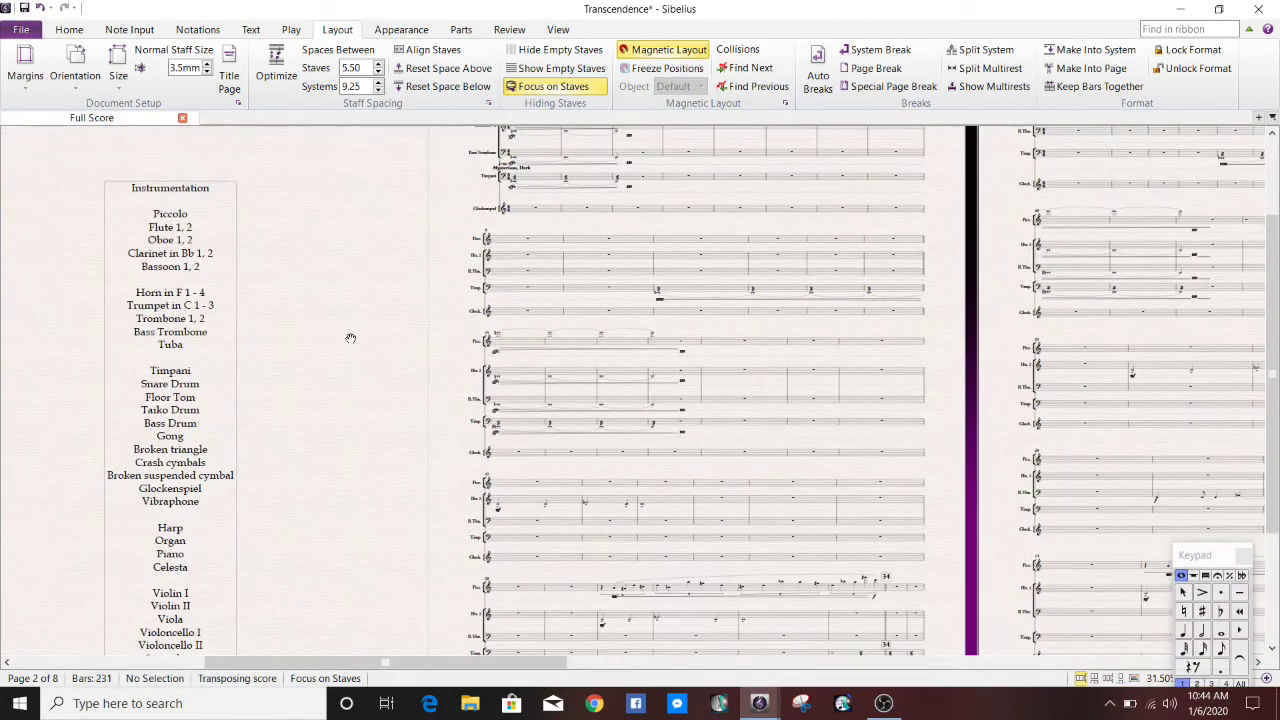
pyautogui.scroll(4, 663, 373)
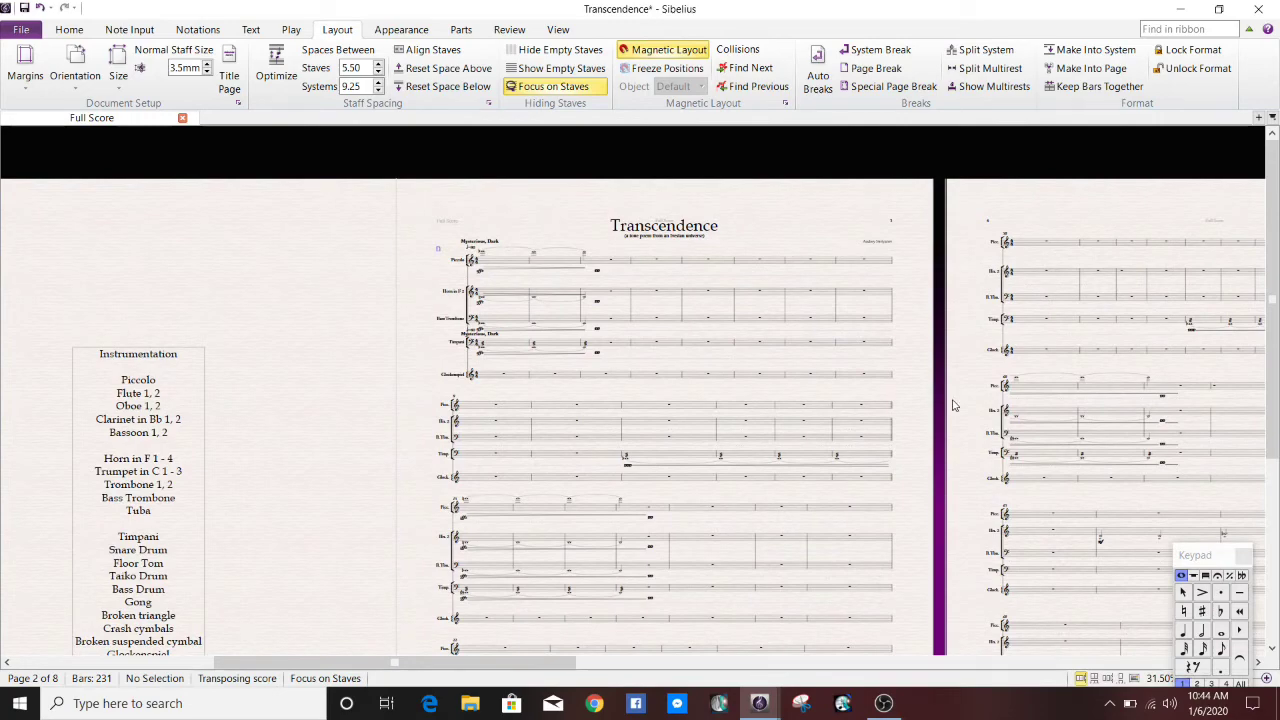
pyautogui.moveTo(953, 410); pyautogui.dragTo(734, 195)
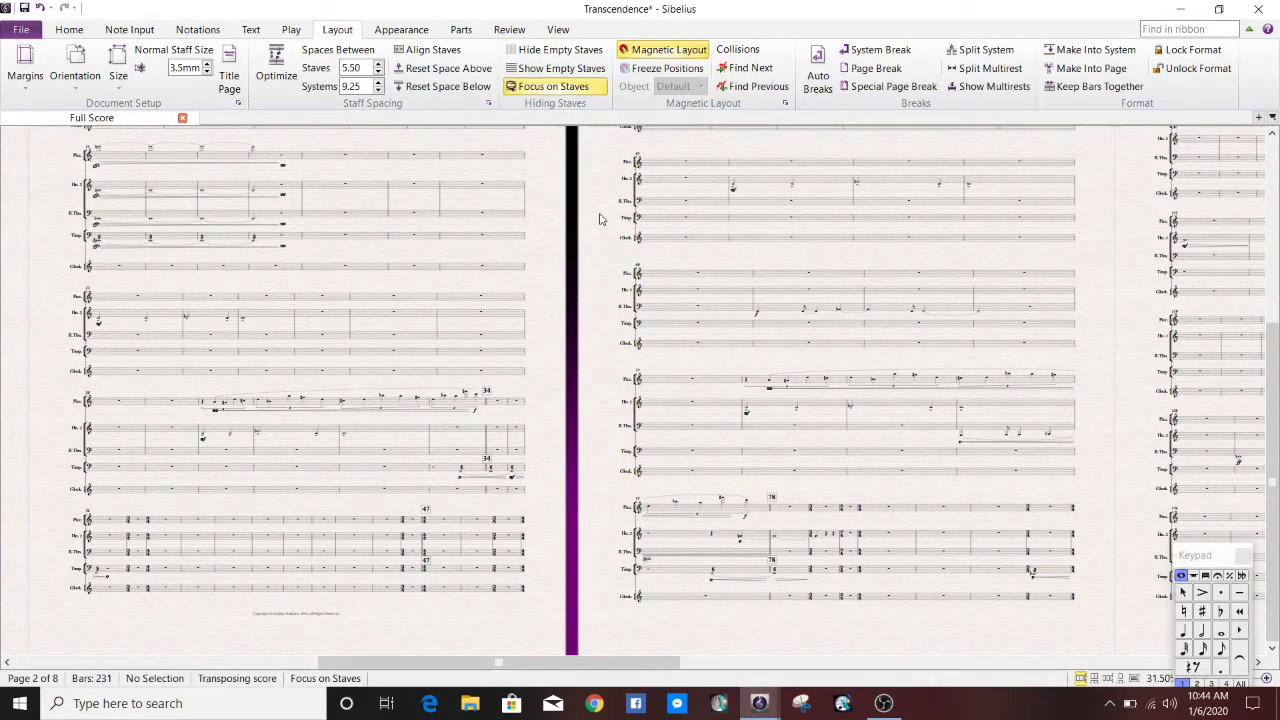
pyautogui.moveTo(596, 214); pyautogui.dragTo(543, 514)
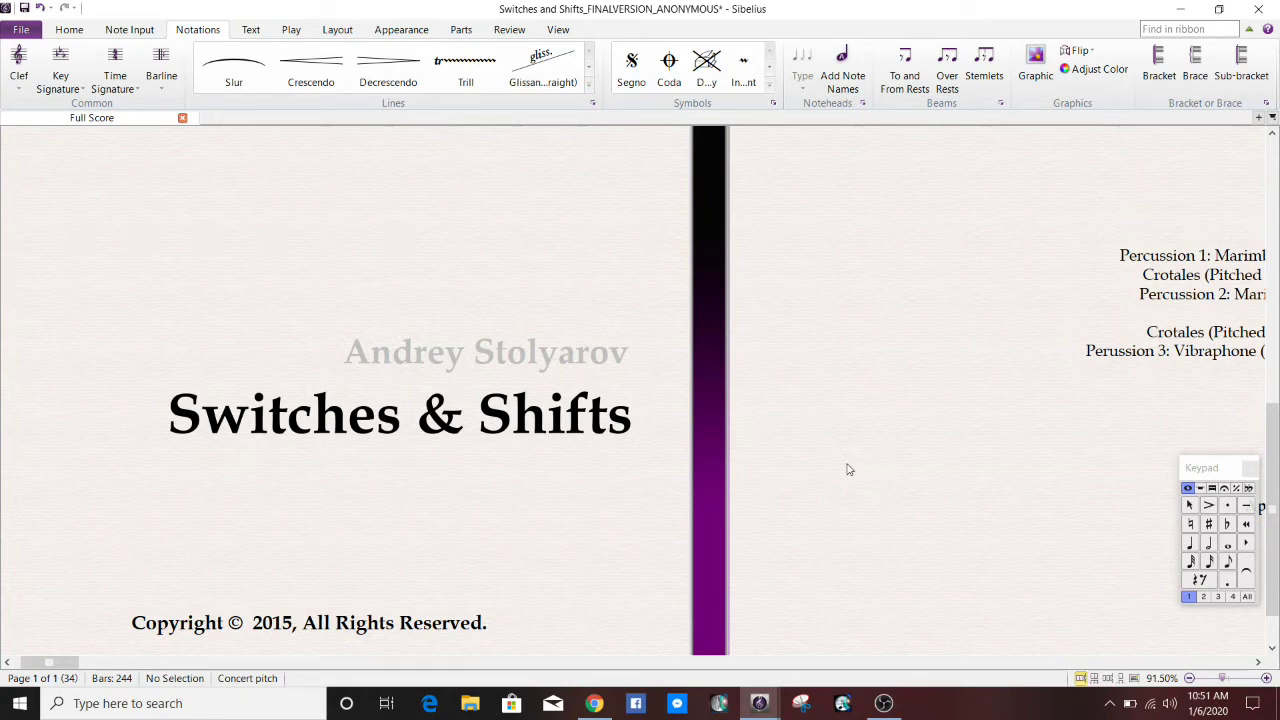
# Pan right from the title page to the Instrumentation page
pyautogui.moveTo(811, 525); pyautogui.dragTo(777, 473)
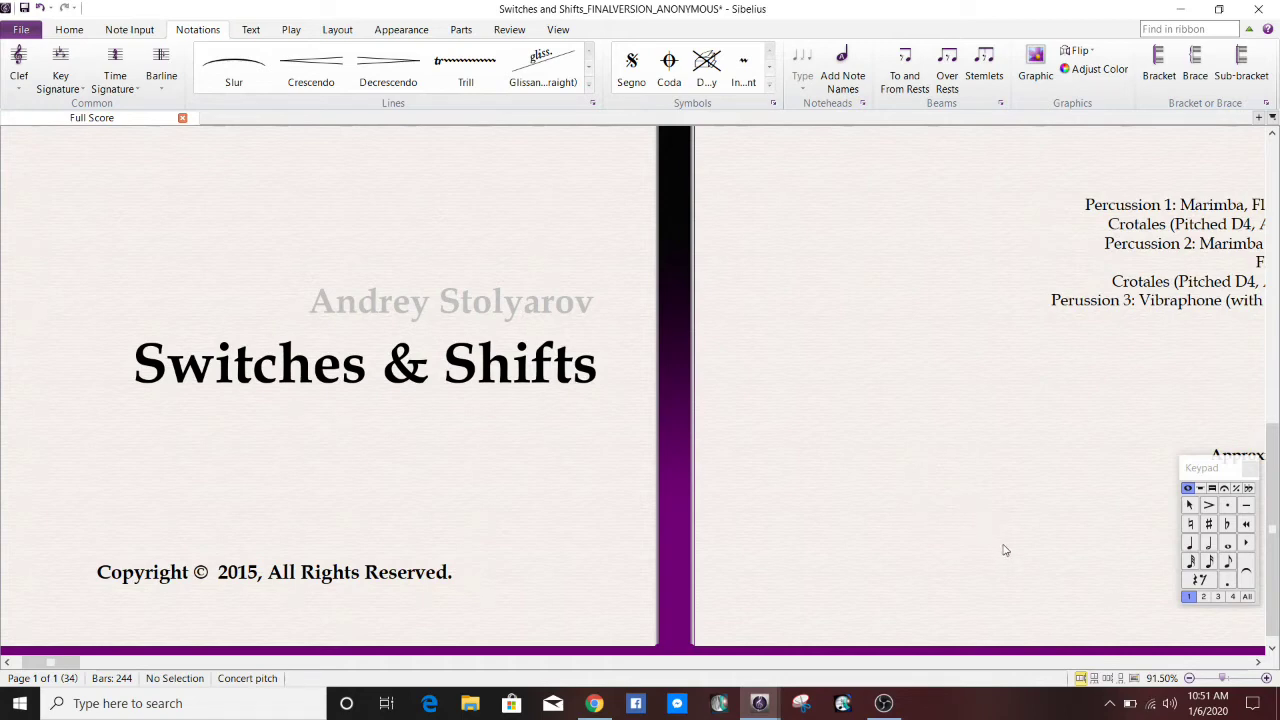
pyautogui.hscroll(5, 1040, 565)
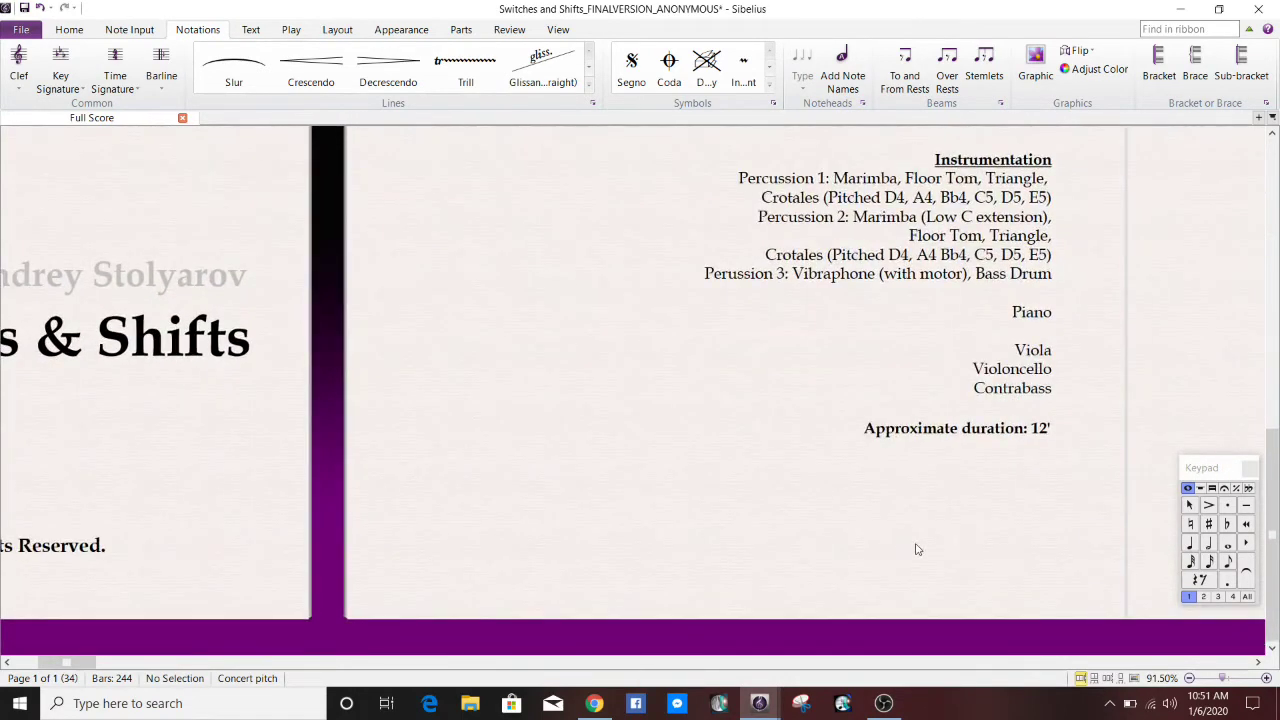
# Pan across to centre the Optimal Performance Setup diagram page
pyautogui.moveTo(957, 533); pyautogui.dragTo(886, 539)
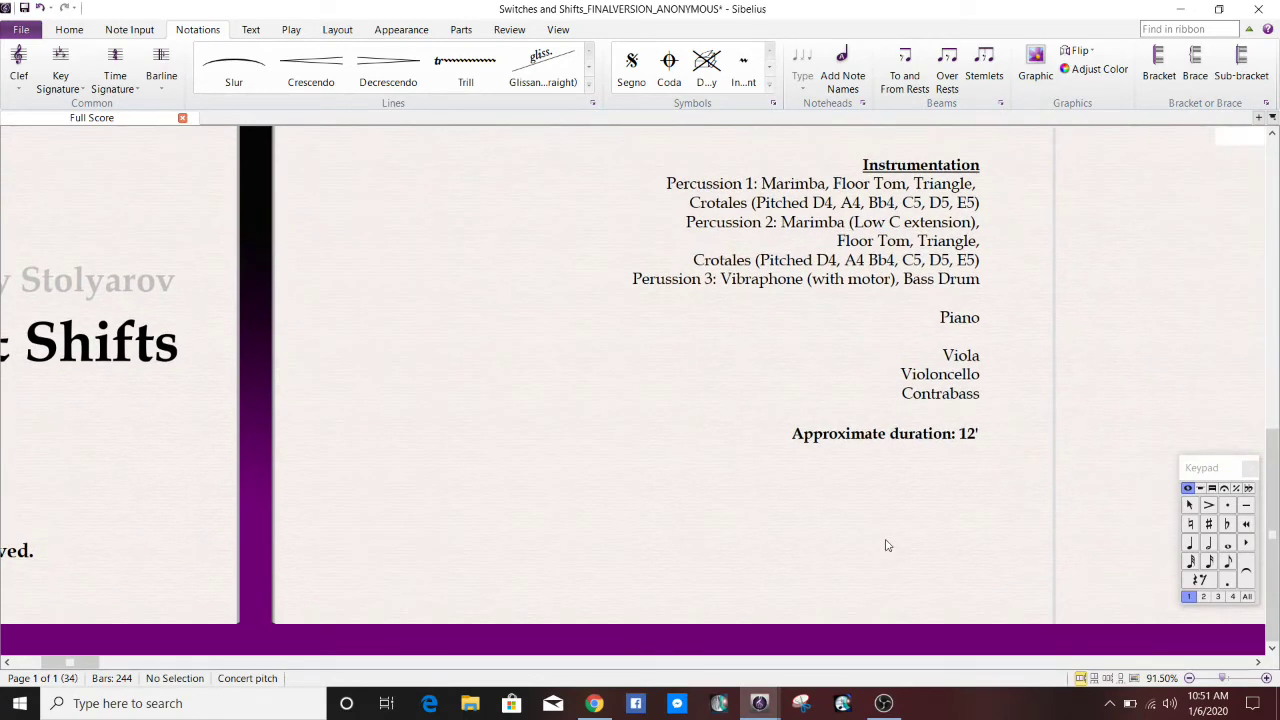
pyautogui.moveTo(1134, 376); pyautogui.dragTo(988, 414)
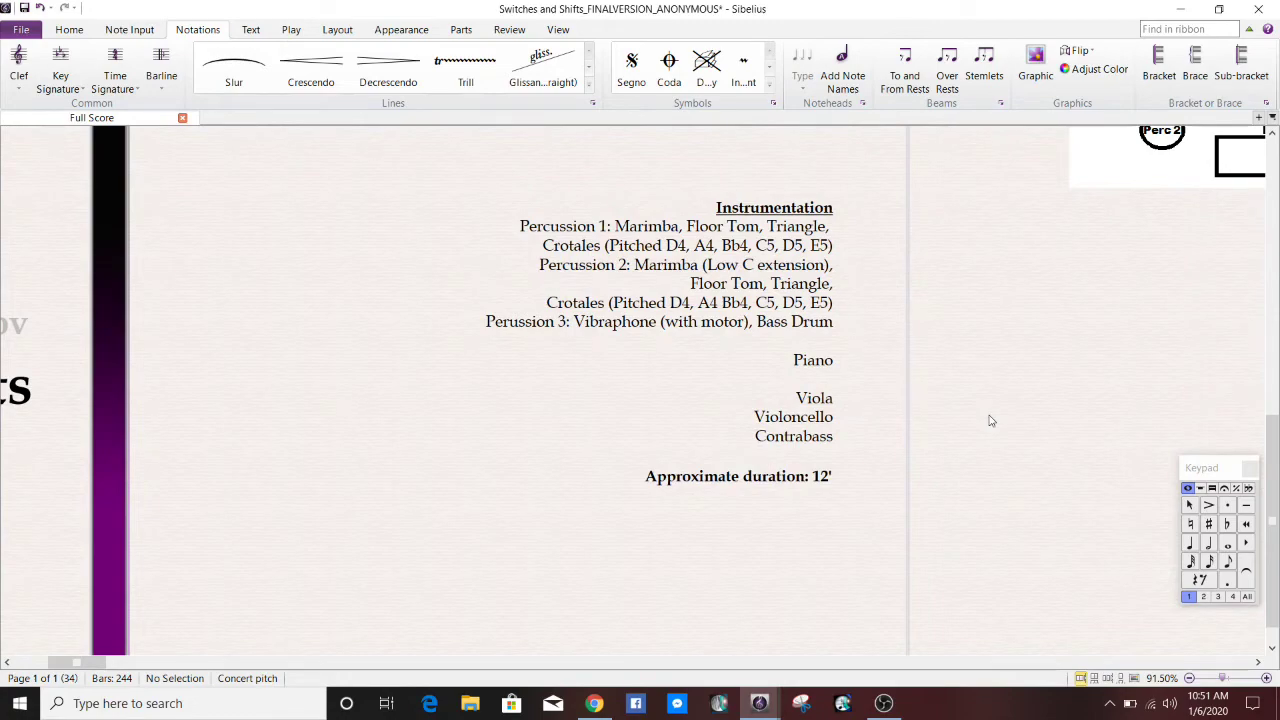
pyautogui.moveTo(1121, 373); pyautogui.dragTo(777, 537)
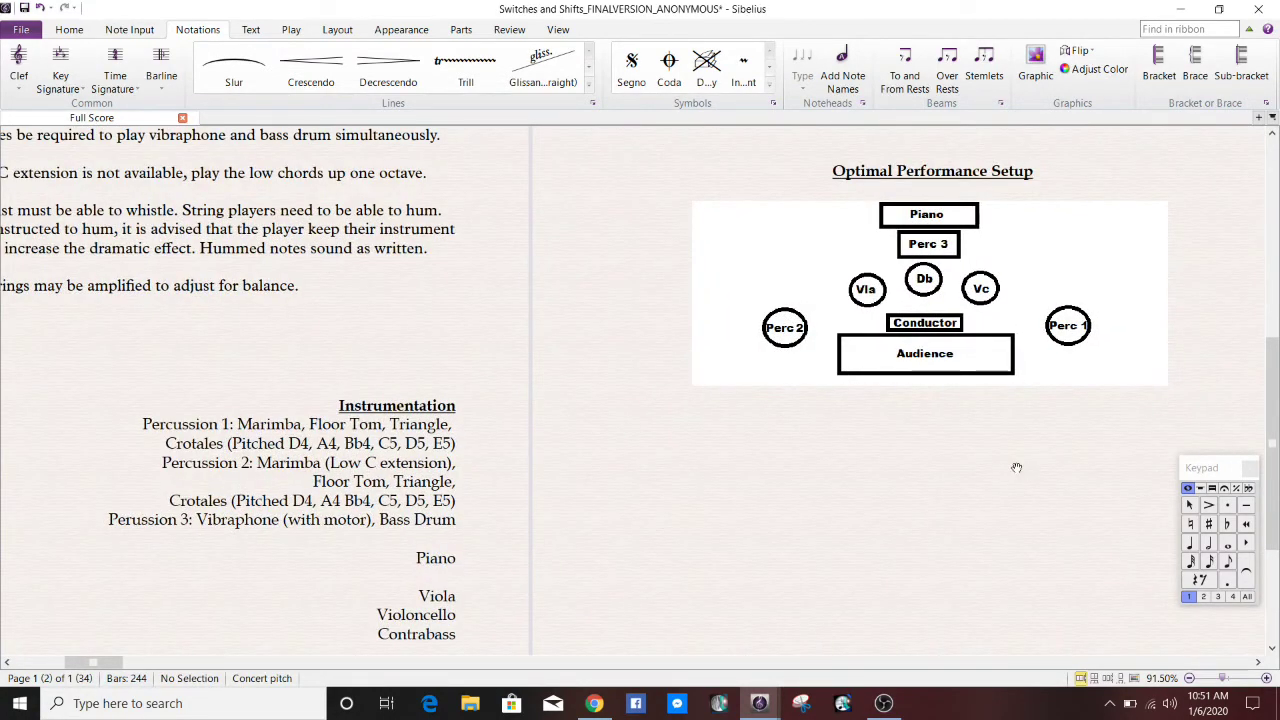
pyautogui.moveTo(1021, 470); pyautogui.dragTo(845, 547)
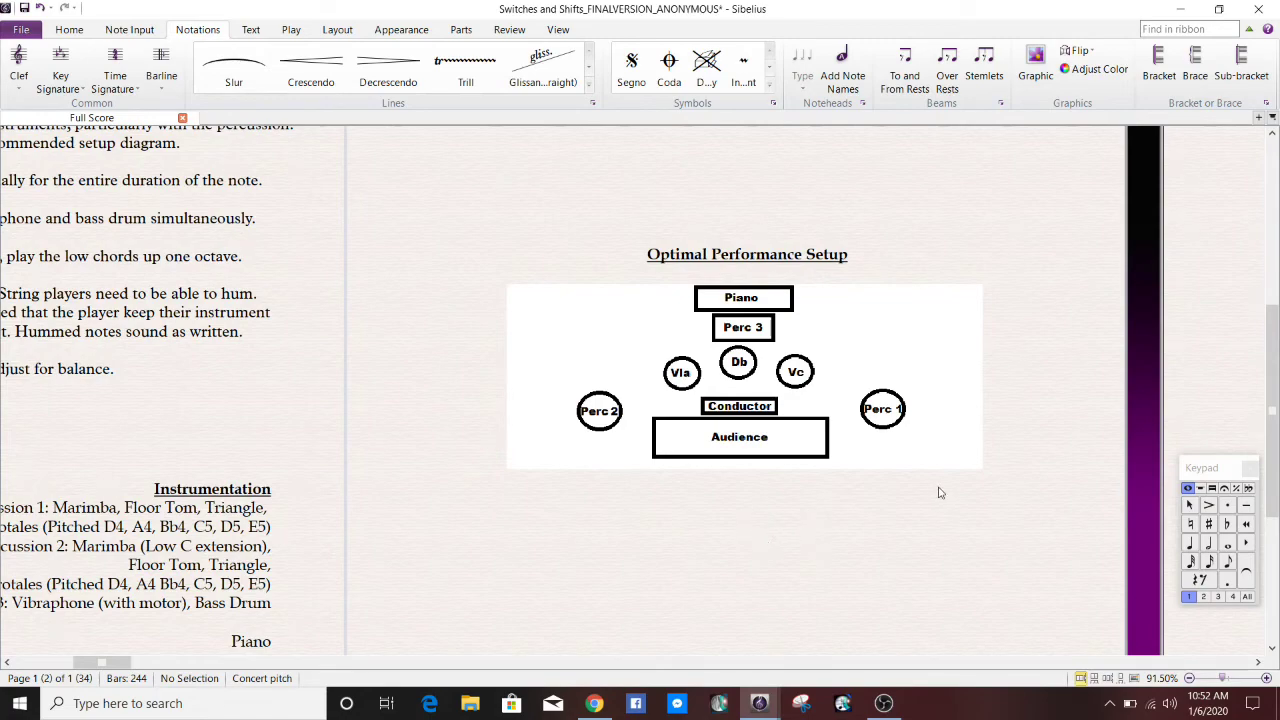
pyautogui.rightClick(842, 618)
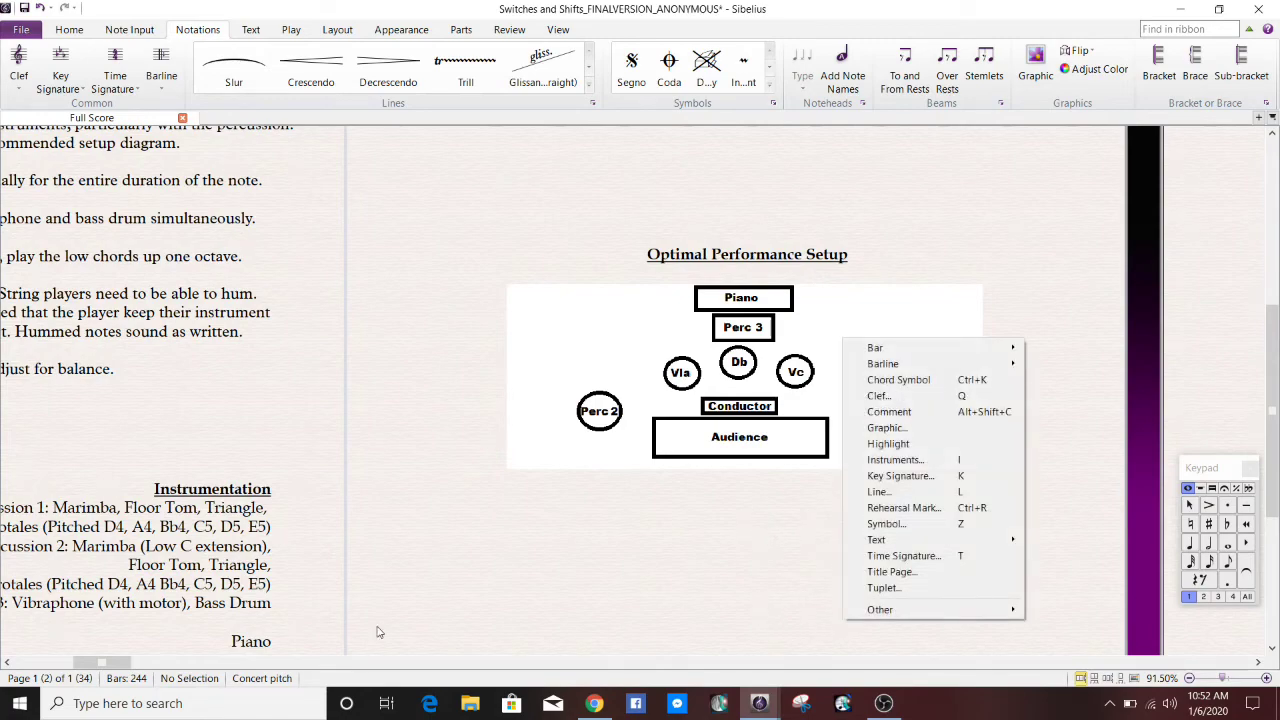
# Move to the music around bars 18–27 and zoom out three steps
pyautogui.click(650, 570)
pyautogui.click(243, 662)
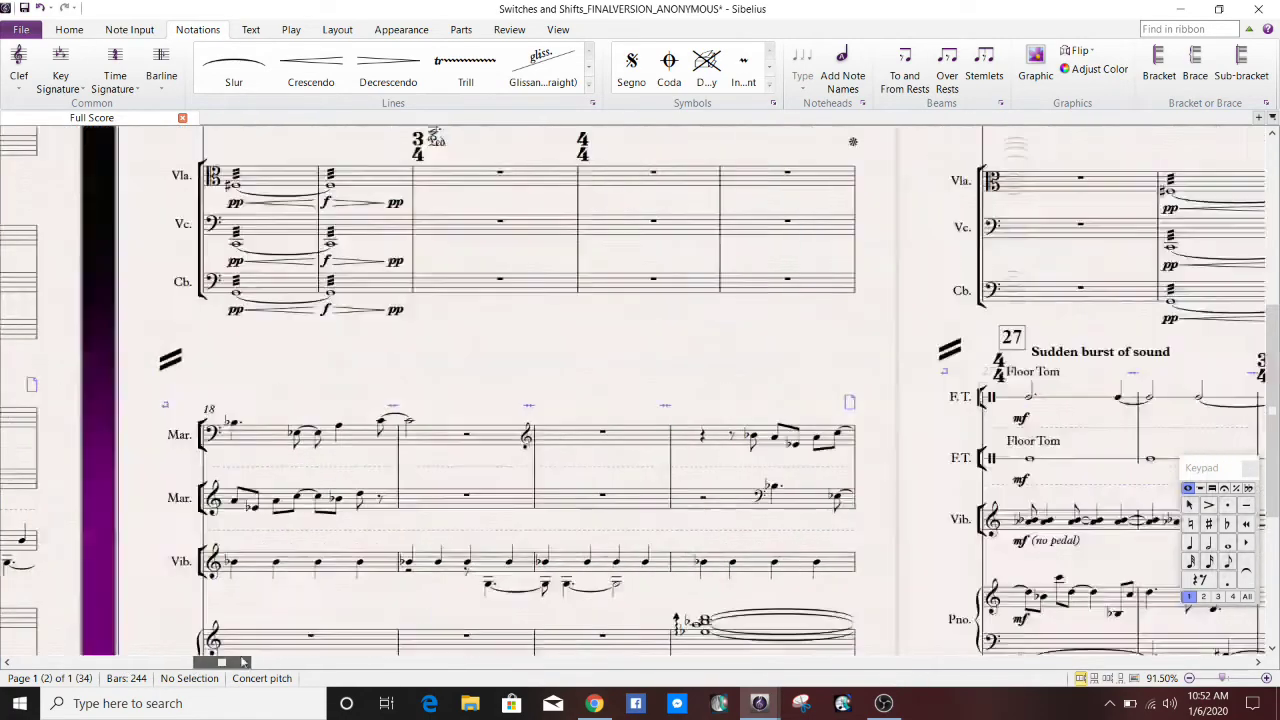
pyautogui.moveTo(243, 662)
pyautogui.mouseDown()
pyautogui.moveTo(255, 661)
pyautogui.moveTo(243, 661)
pyautogui.mouseUp()
pyautogui.scroll(-1, 566, 292)
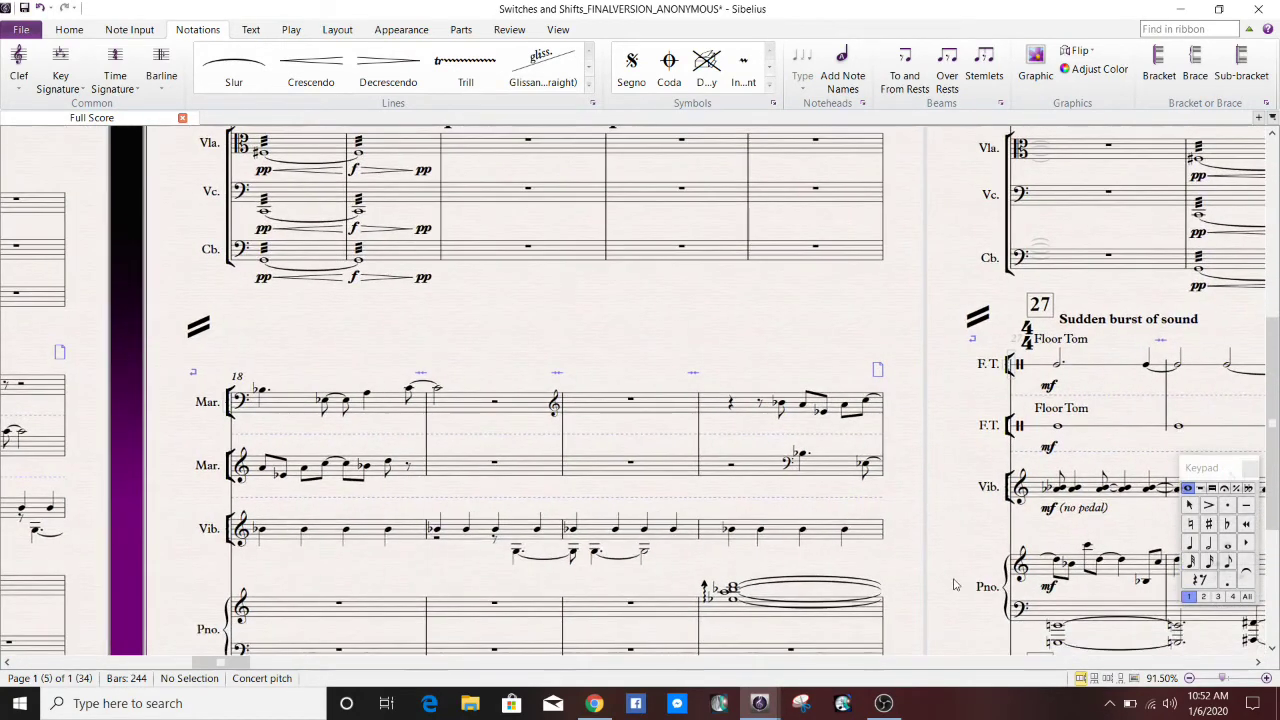
pyautogui.click(1189, 678)
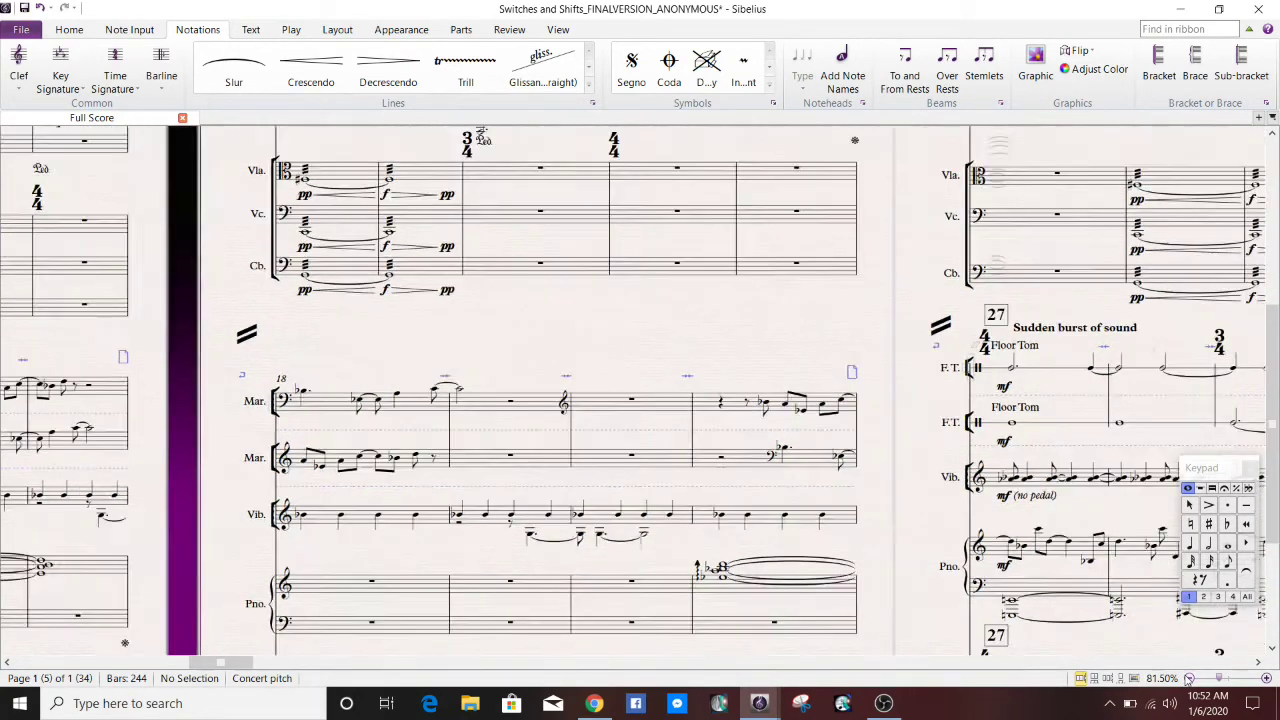
pyautogui.click(1189, 678)
pyautogui.click(1189, 678)
# Import the 'smiley face' graphic and place it over the Marimba staves near bar 14
pyautogui.rightClick(777, 356)
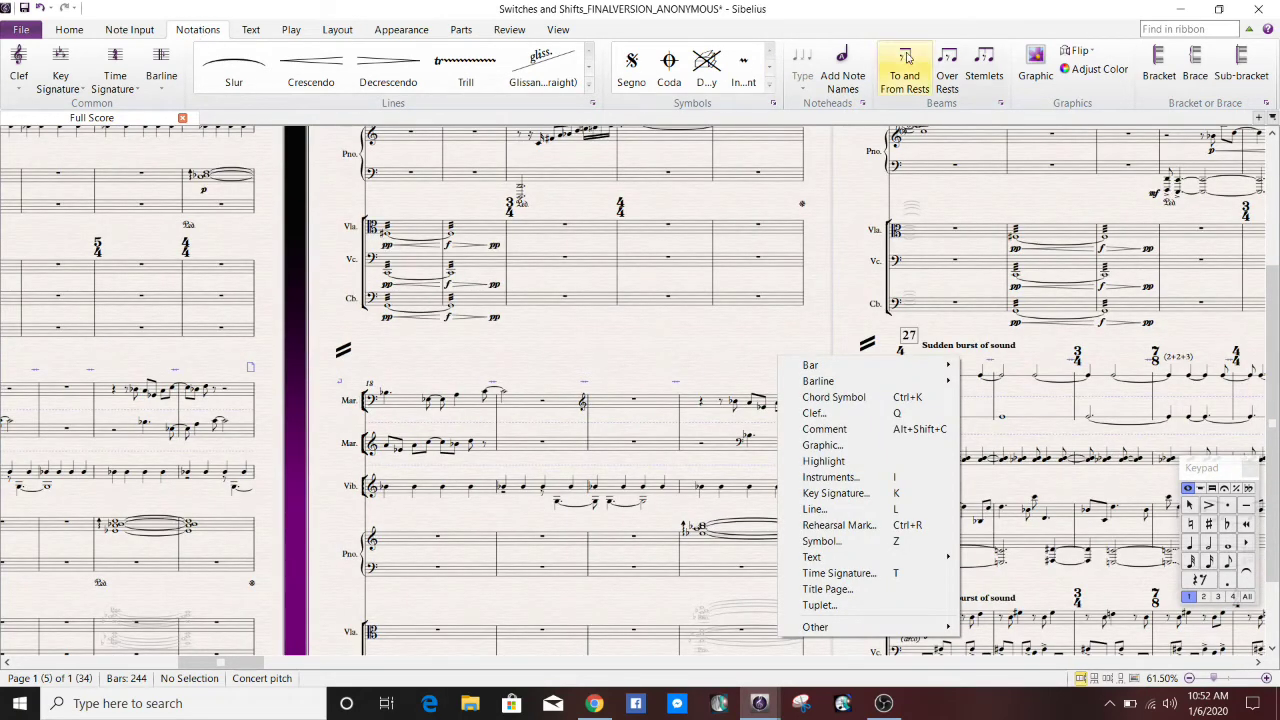
pyautogui.click(1031, 62)
pyautogui.click(1031, 62)
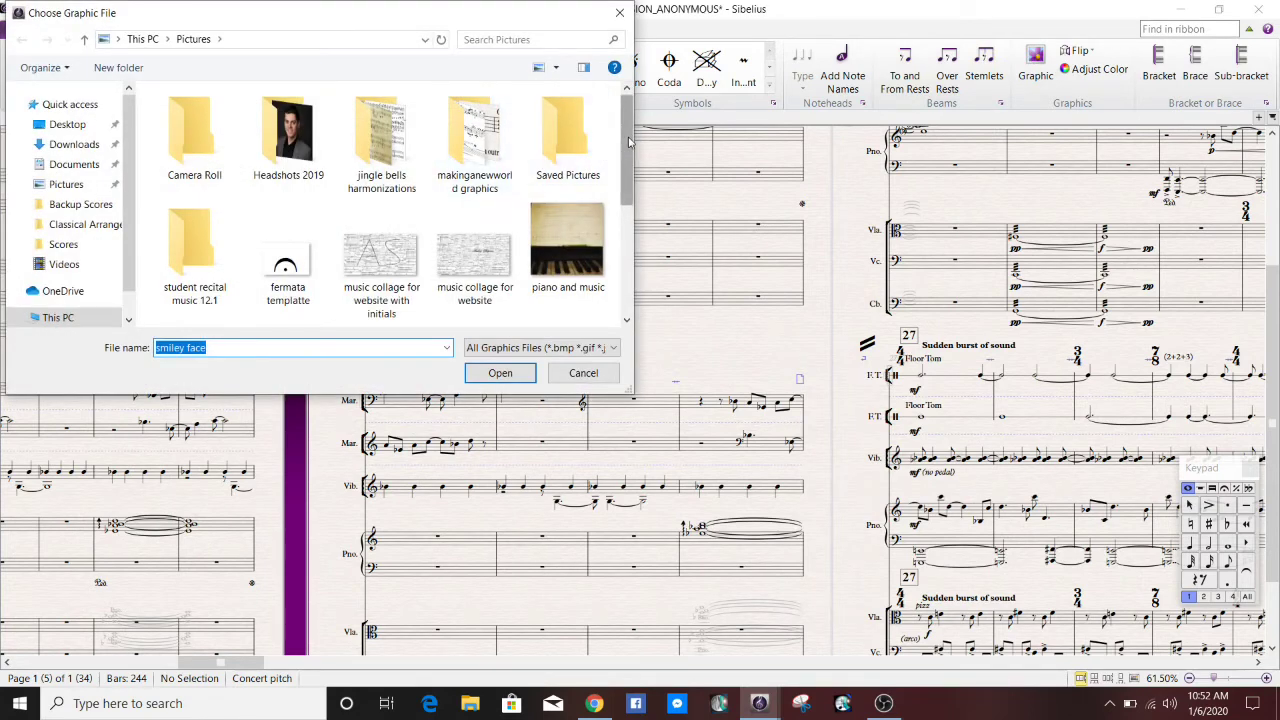
pyautogui.scroll(-3, 400, 200)
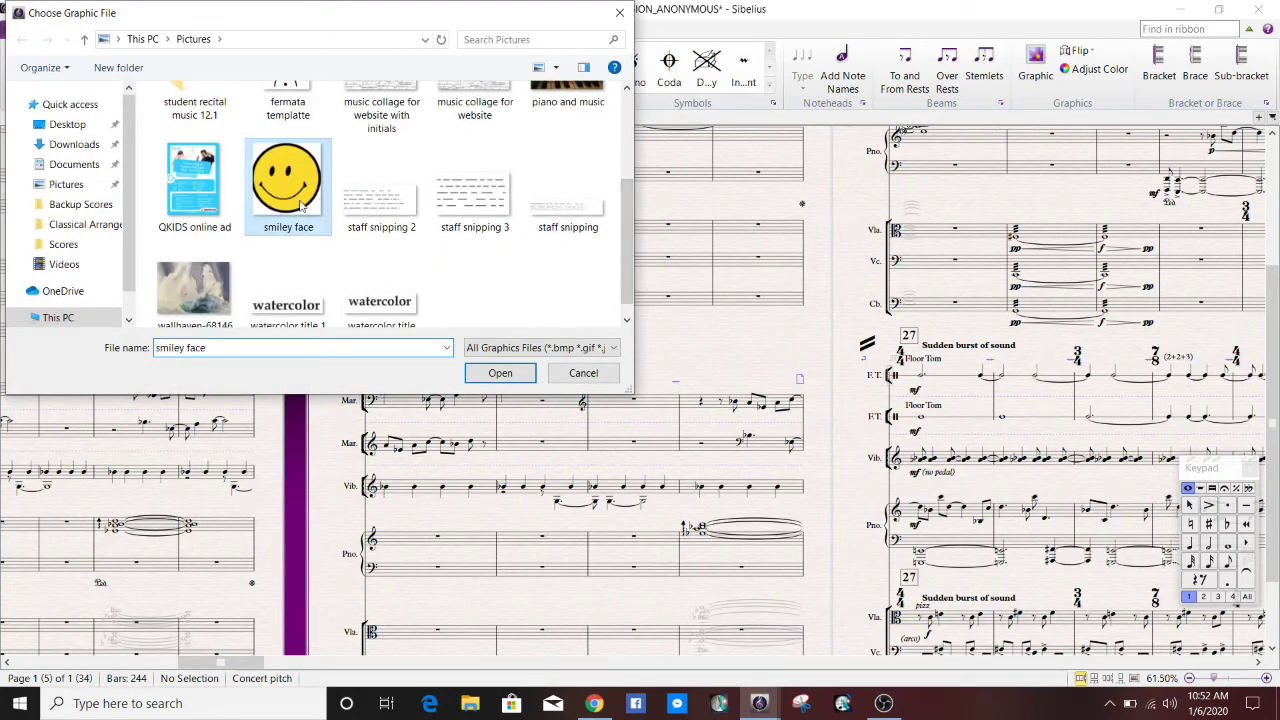
pyautogui.click(500, 373)
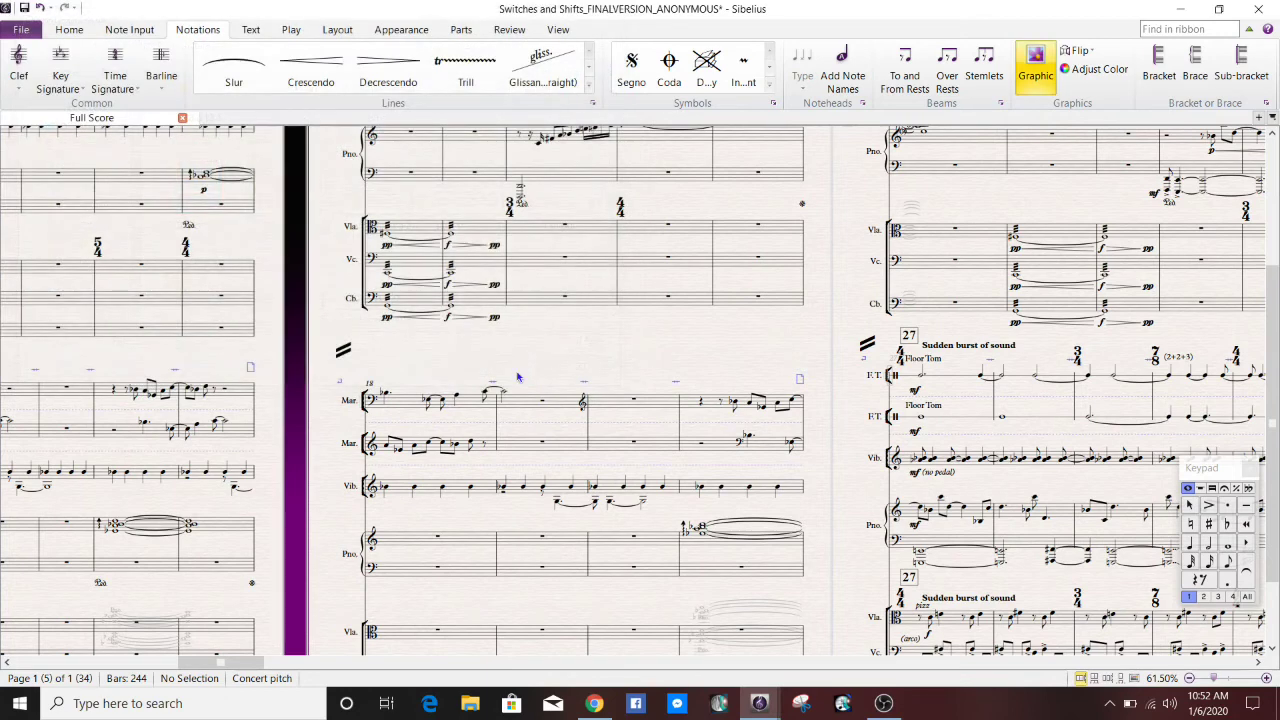
pyautogui.click(497, 344)
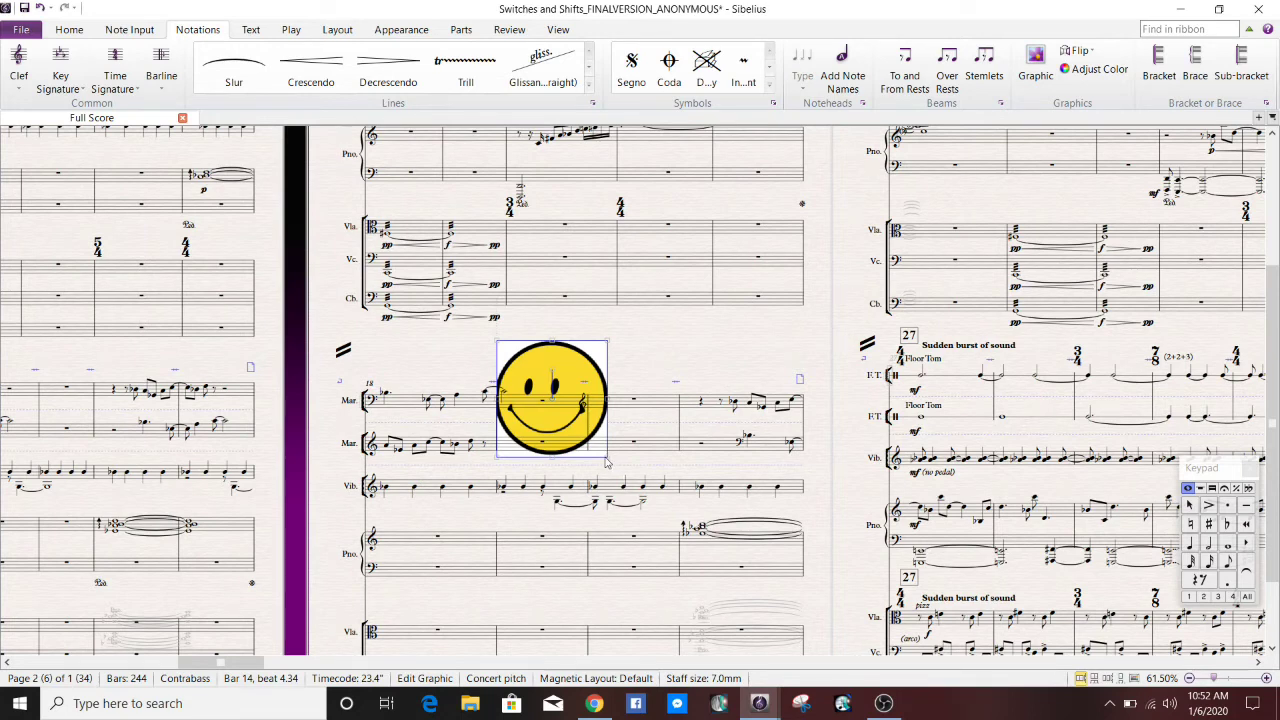
# Enlarge the smiley graphic to cover bars 13–14 and nudge it slightly up and left
pyautogui.moveTo(605, 462); pyautogui.dragTo(824, 636)
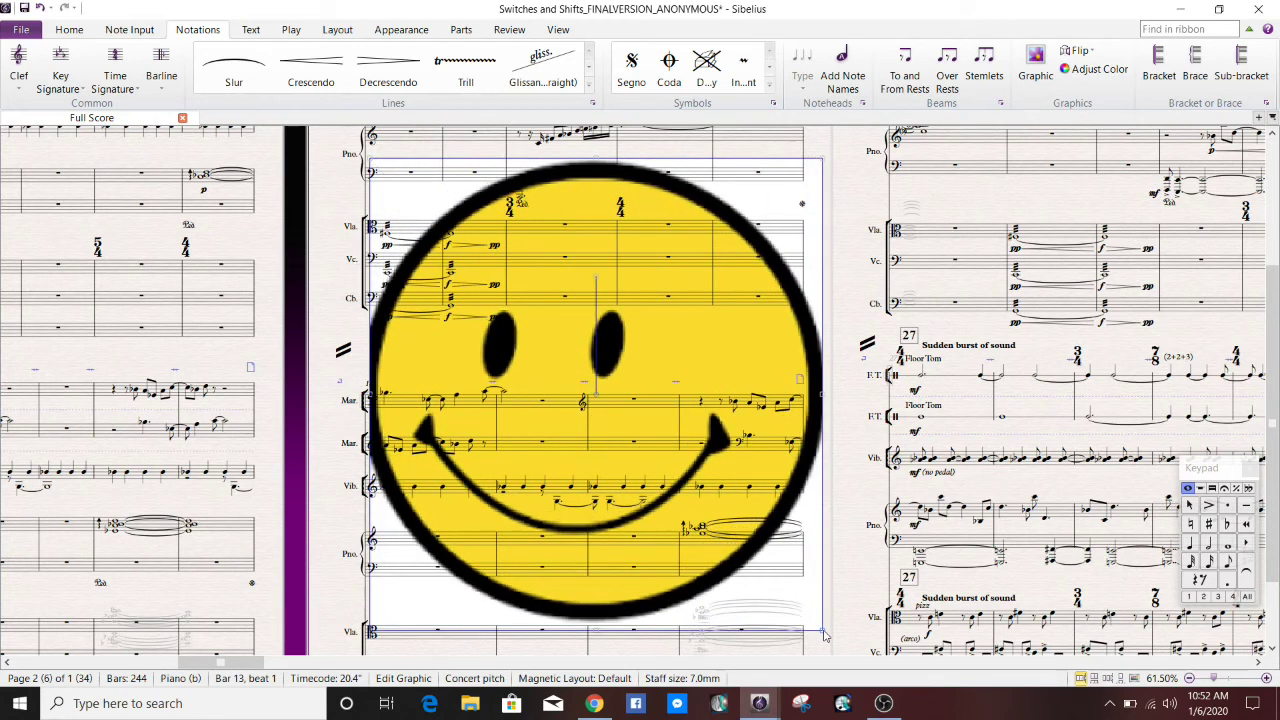
pyautogui.moveTo(421, 354); pyautogui.dragTo(410, 340)
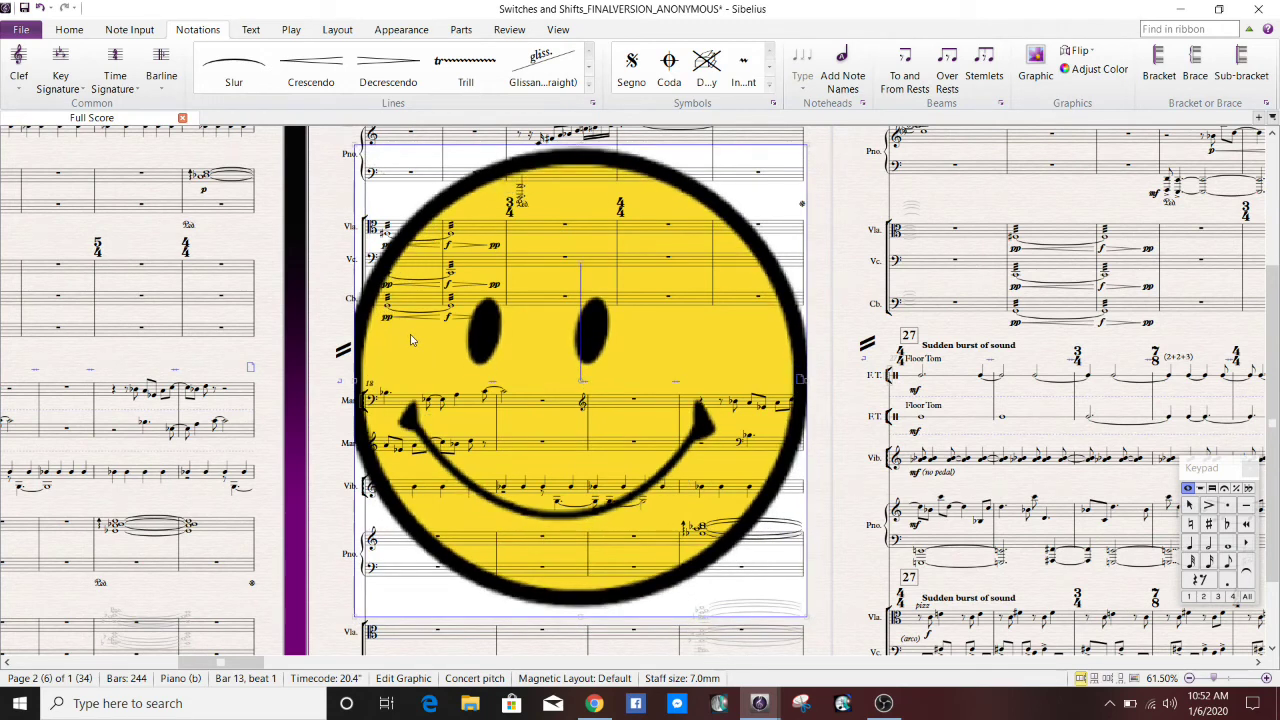
pyautogui.click(1100, 69)
# Set the smiley's colours to Brightness -4, Saturation 81 and Contrast 46, then apply them
pyautogui.moveTo(645, 294)
pyautogui.mouseDown()
pyautogui.moveTo(722, 313)
pyautogui.moveTo(545, 311)
pyautogui.moveTo(646, 315)
pyautogui.mouseUp()
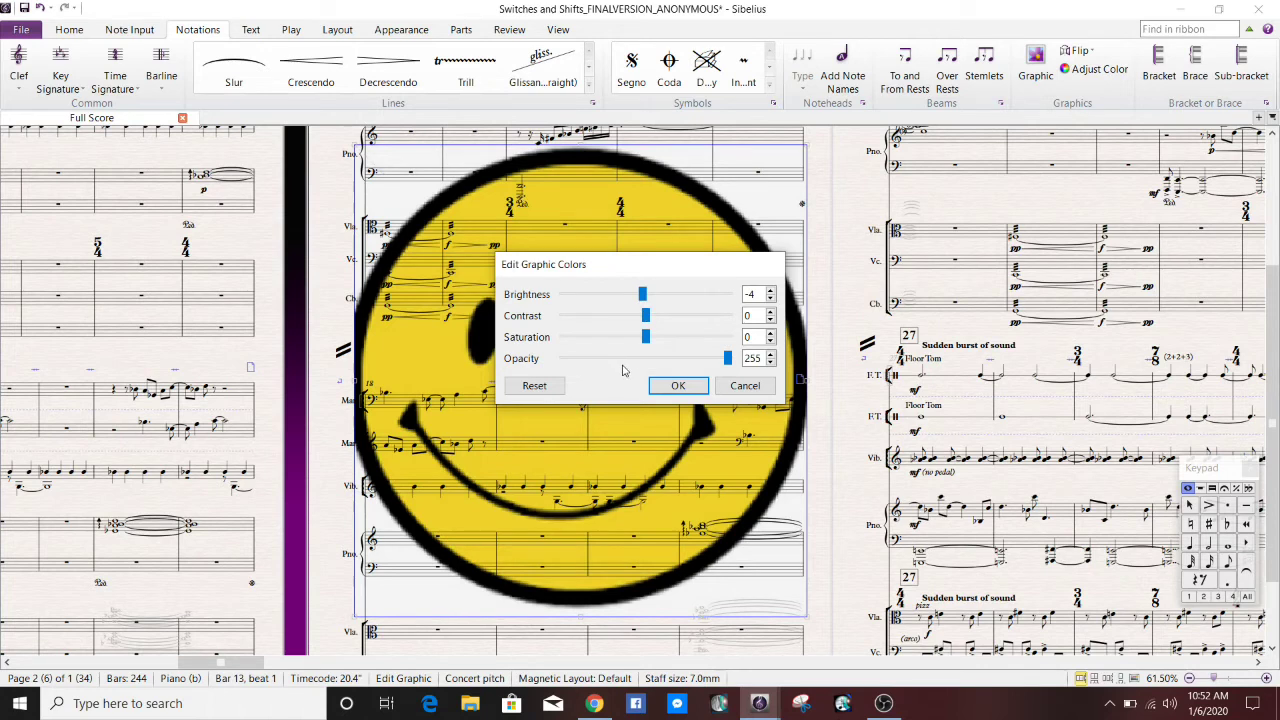
pyautogui.moveTo(646, 338); pyautogui.dragTo(717, 361)
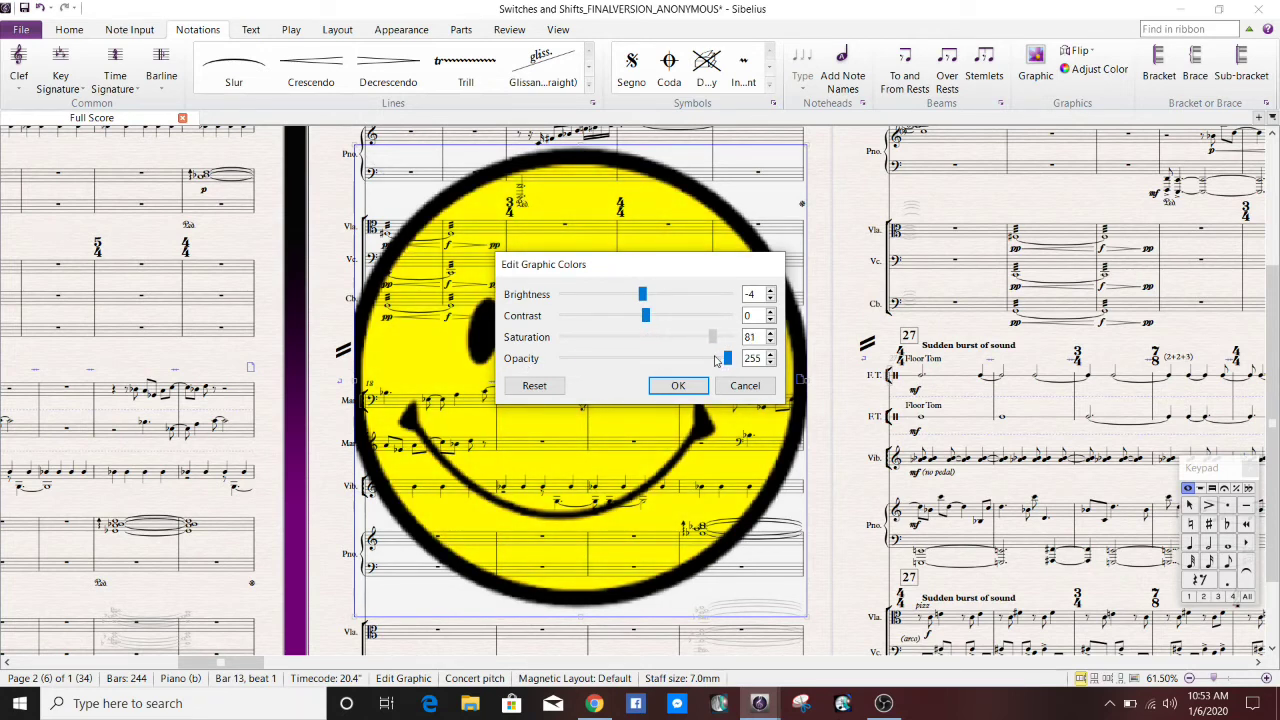
pyautogui.moveTo(645, 316); pyautogui.dragTo(683, 322)
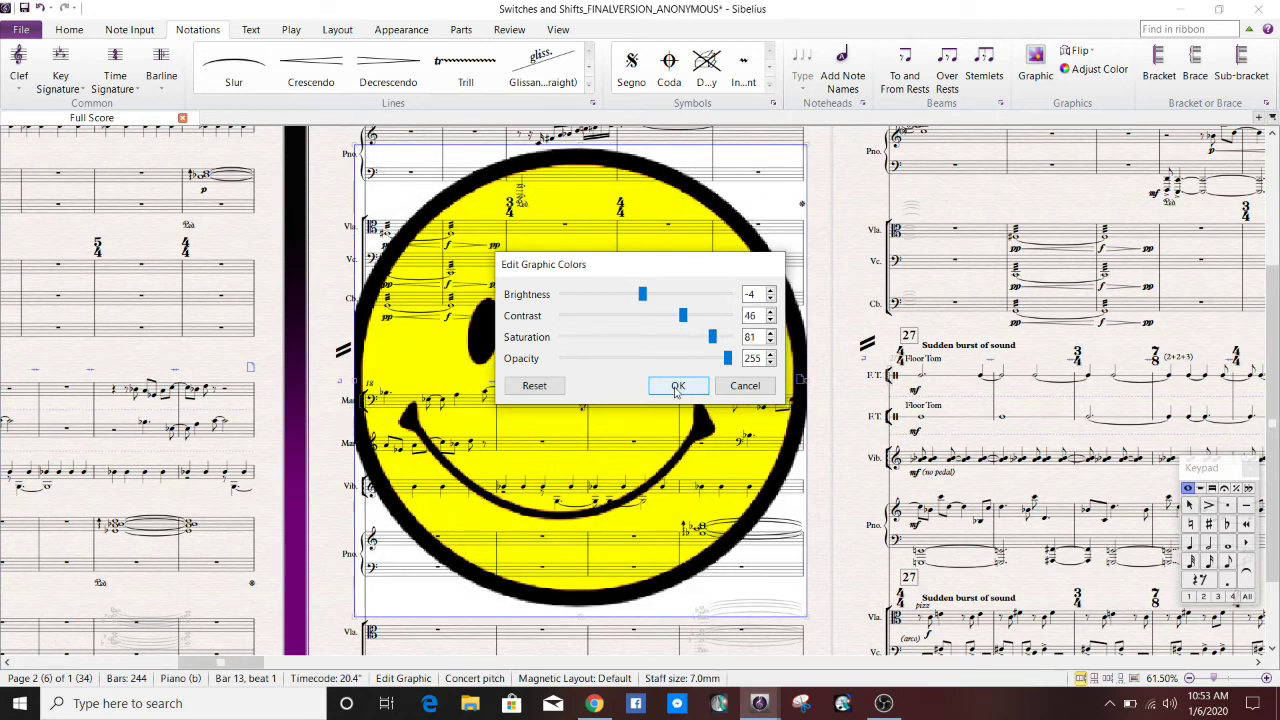
pyautogui.click(677, 387)
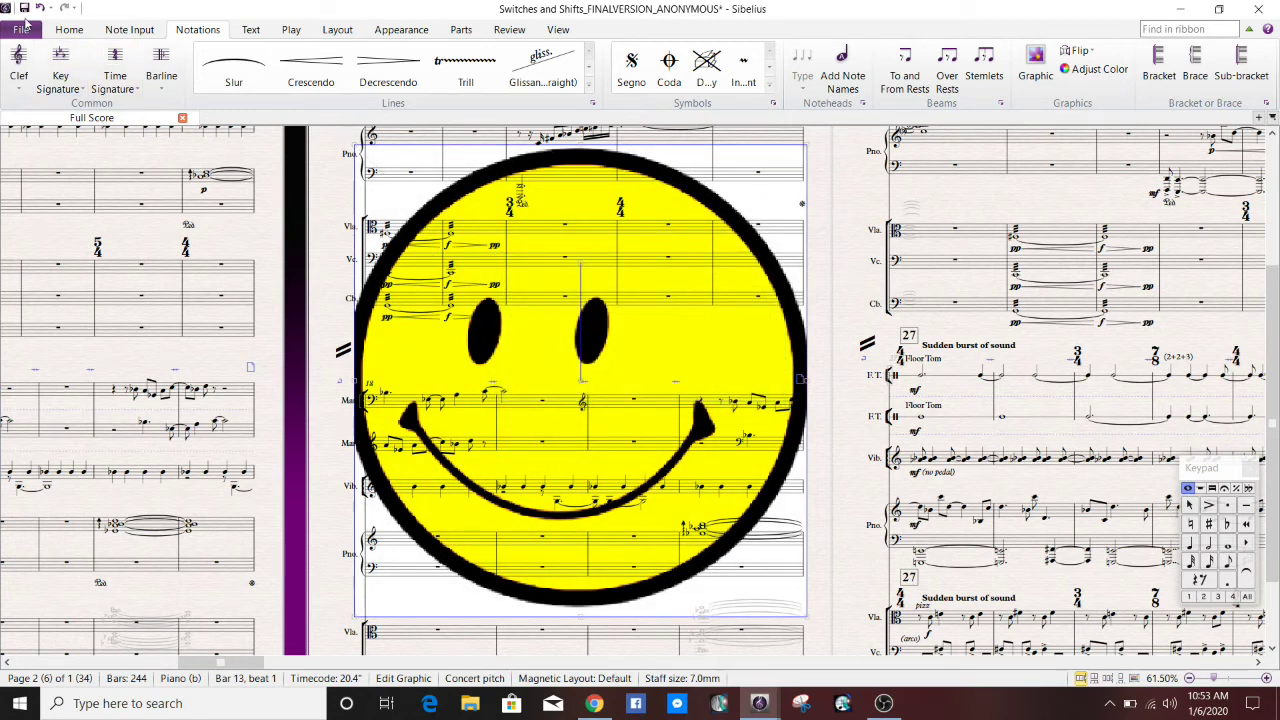
# Show the score's print preview from the File menu
pyautogui.click(24, 27)
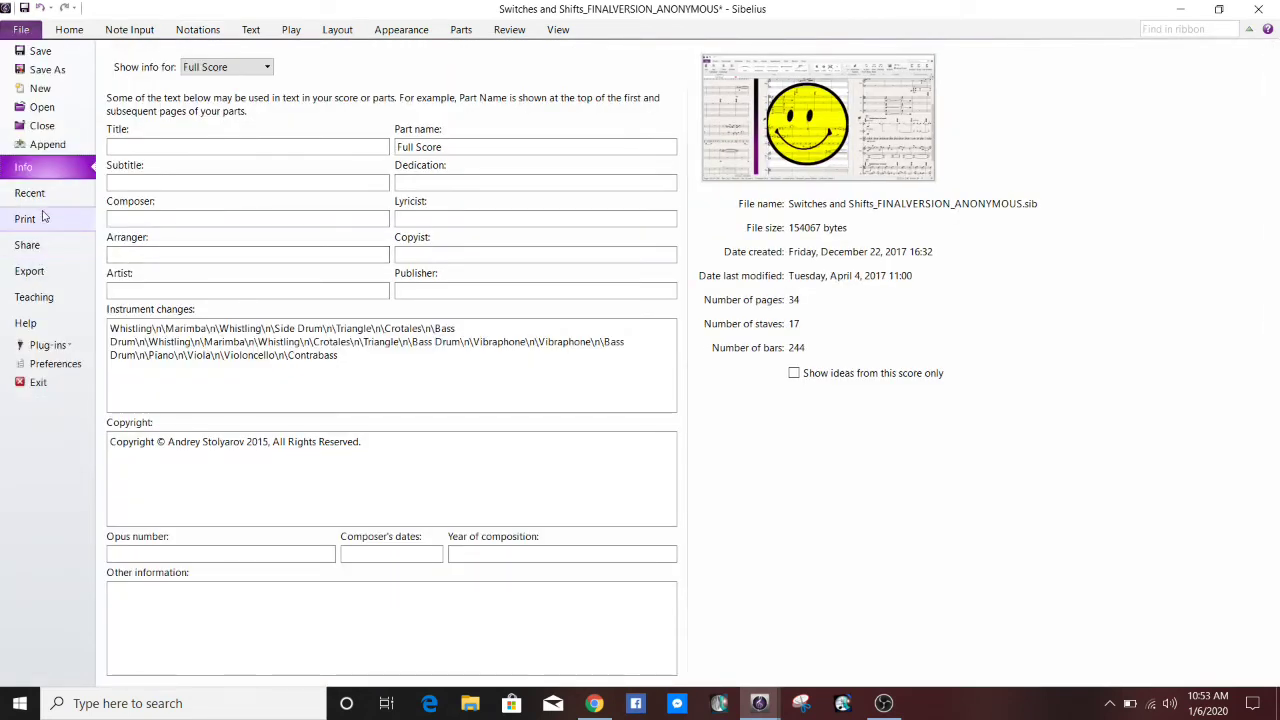
pyautogui.click(42, 216)
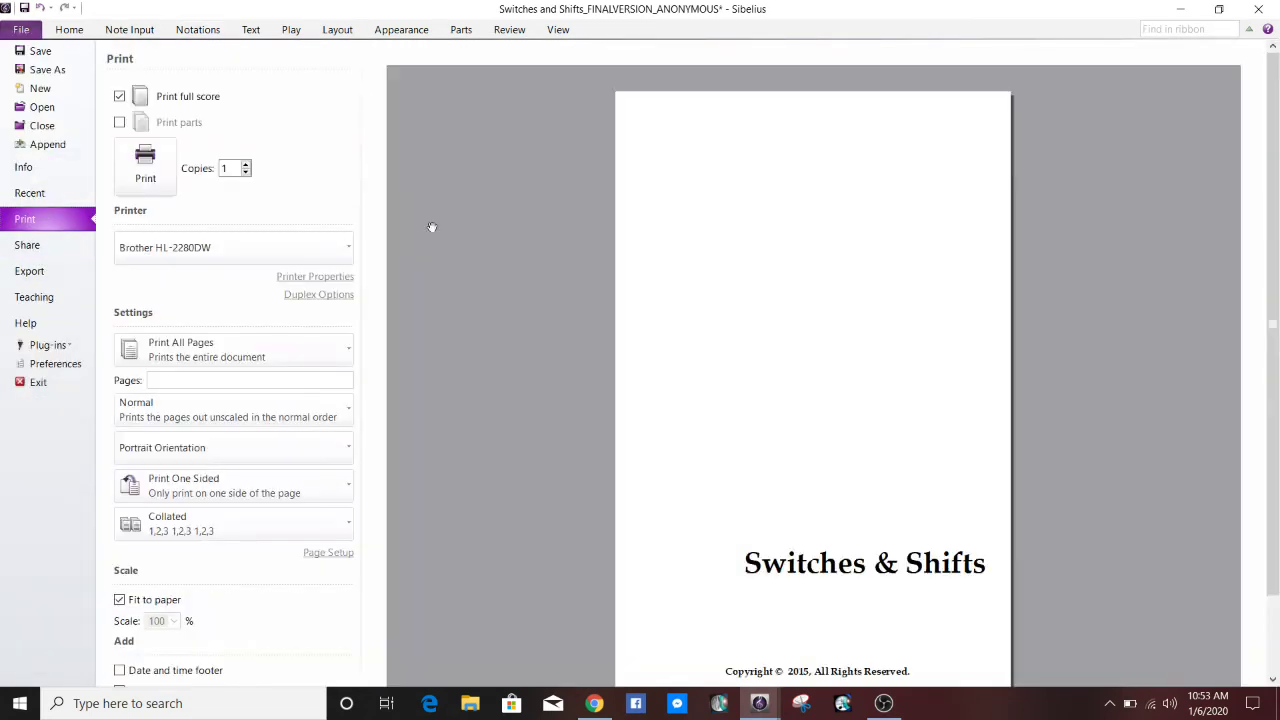
pyautogui.scroll(-2, 1277, 140)
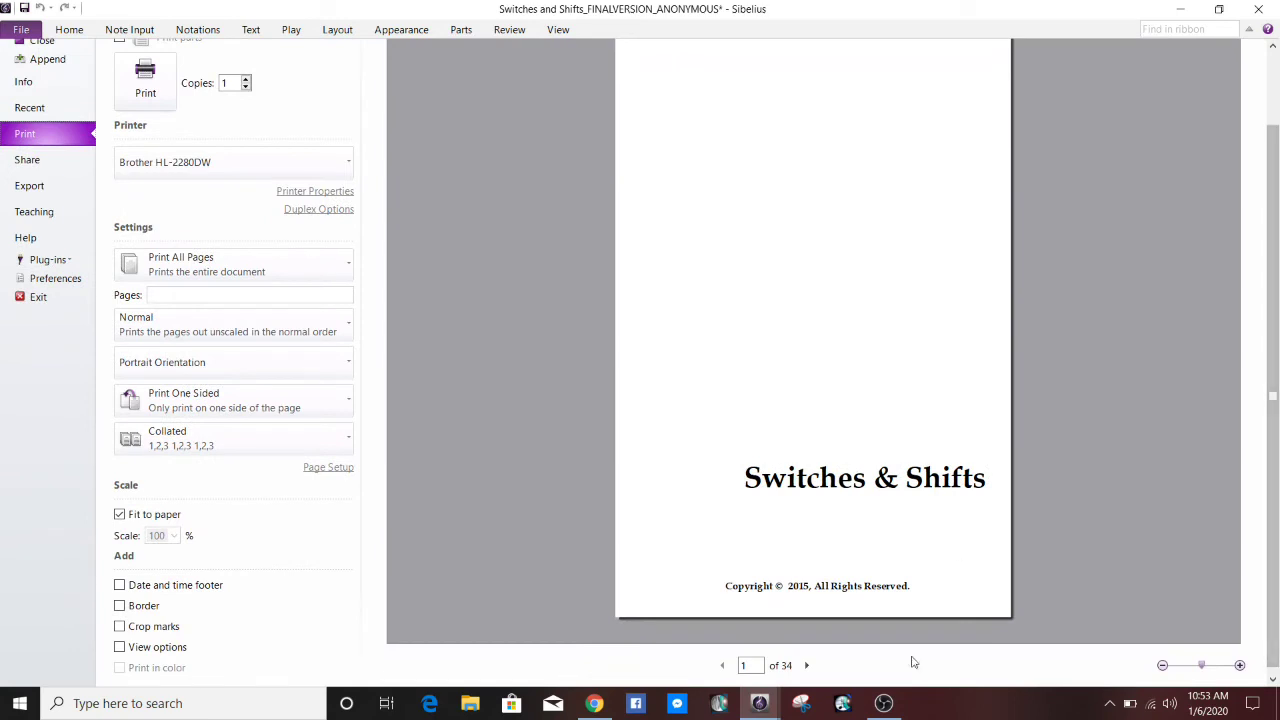
# Page through the preview to page 6 of 34, where the grey smiley overlays the music
pyautogui.click(805, 667)
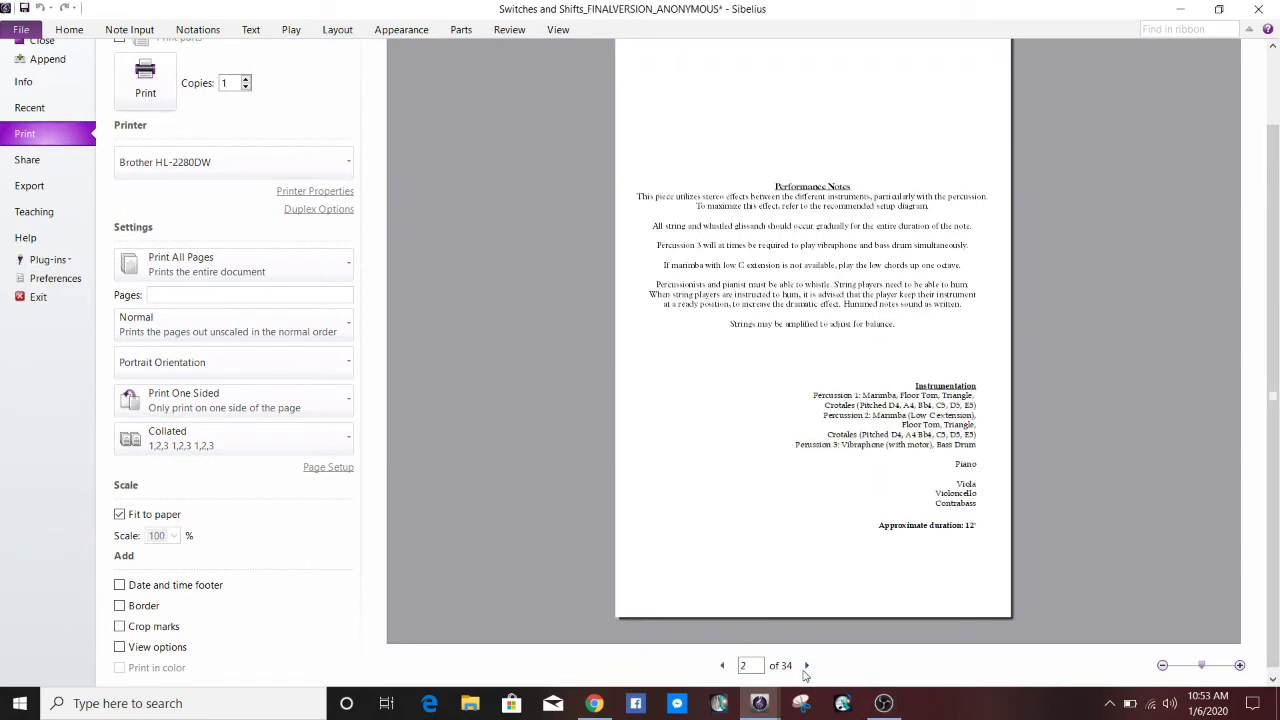
pyautogui.click(805, 667)
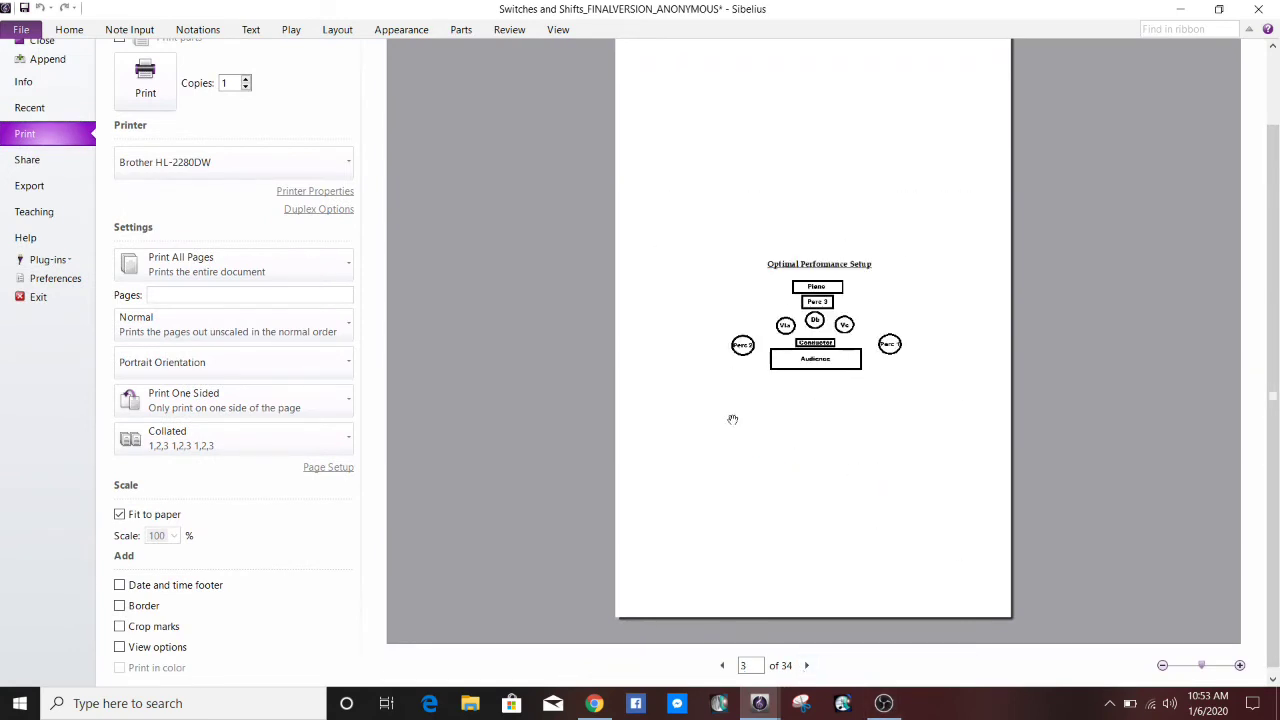
pyautogui.click(808, 666)
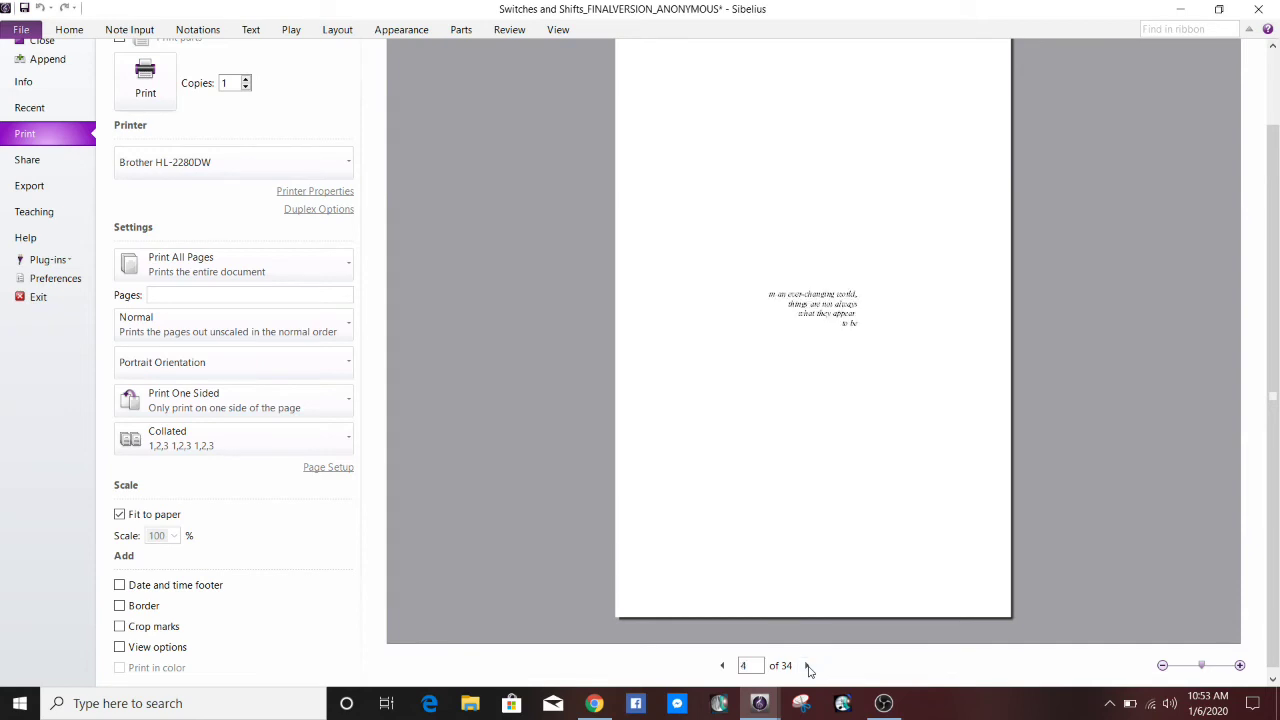
pyautogui.click(807, 666)
pyautogui.click(807, 666)
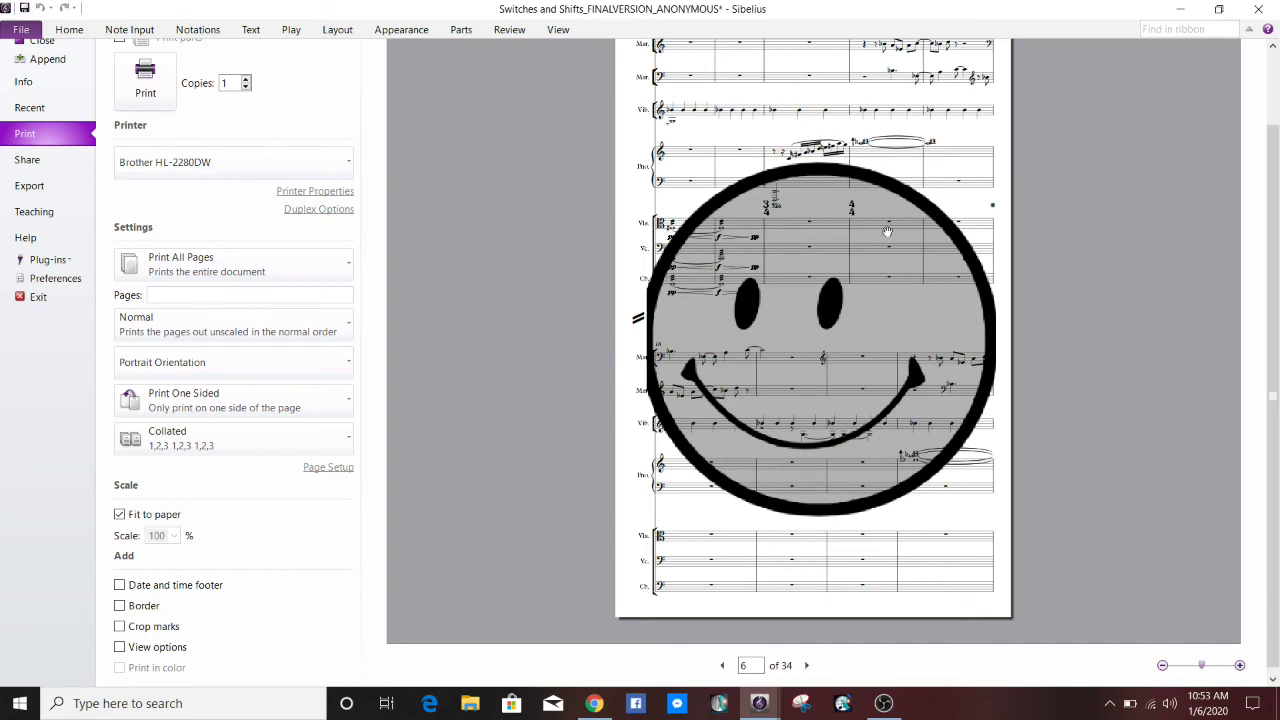
pyautogui.scroll(3, 1277, 329)
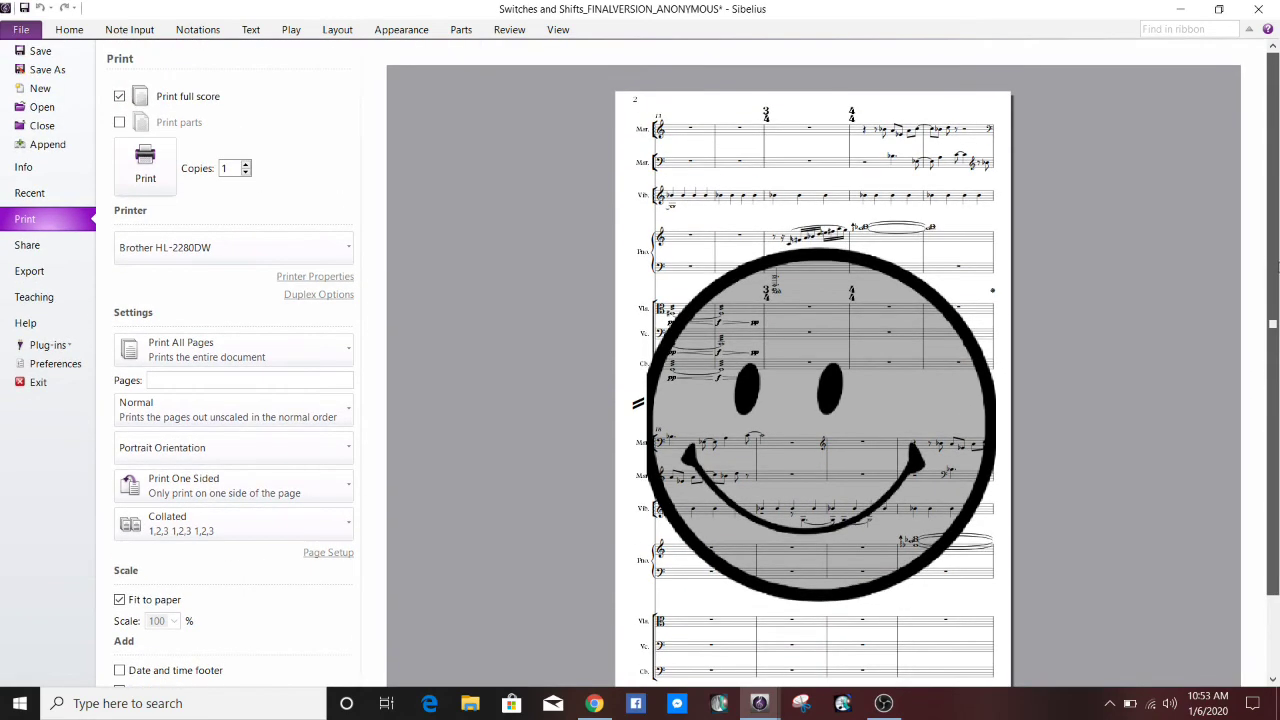
pyautogui.scroll(-2, 1276, 328)
pyautogui.scroll(1, 1275, 325)
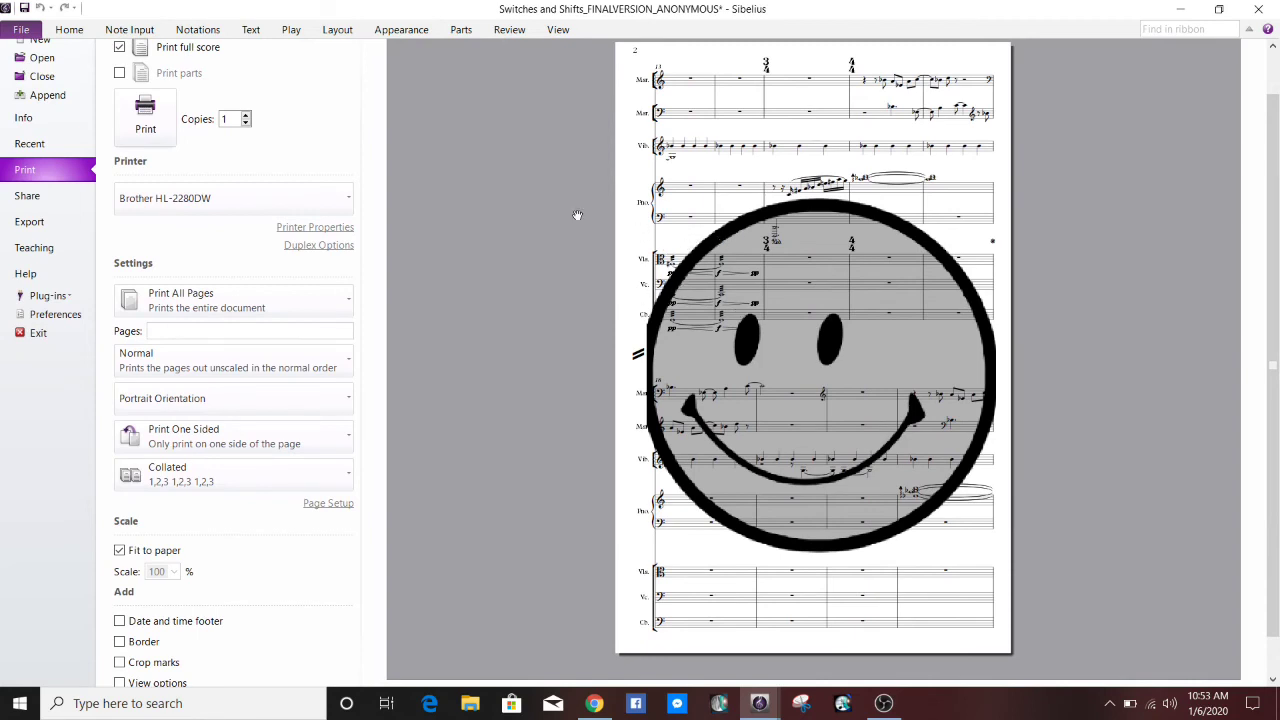
# Leave the Print page via the Home tab to see the yellow smiley on the score again
pyautogui.click(68, 32)
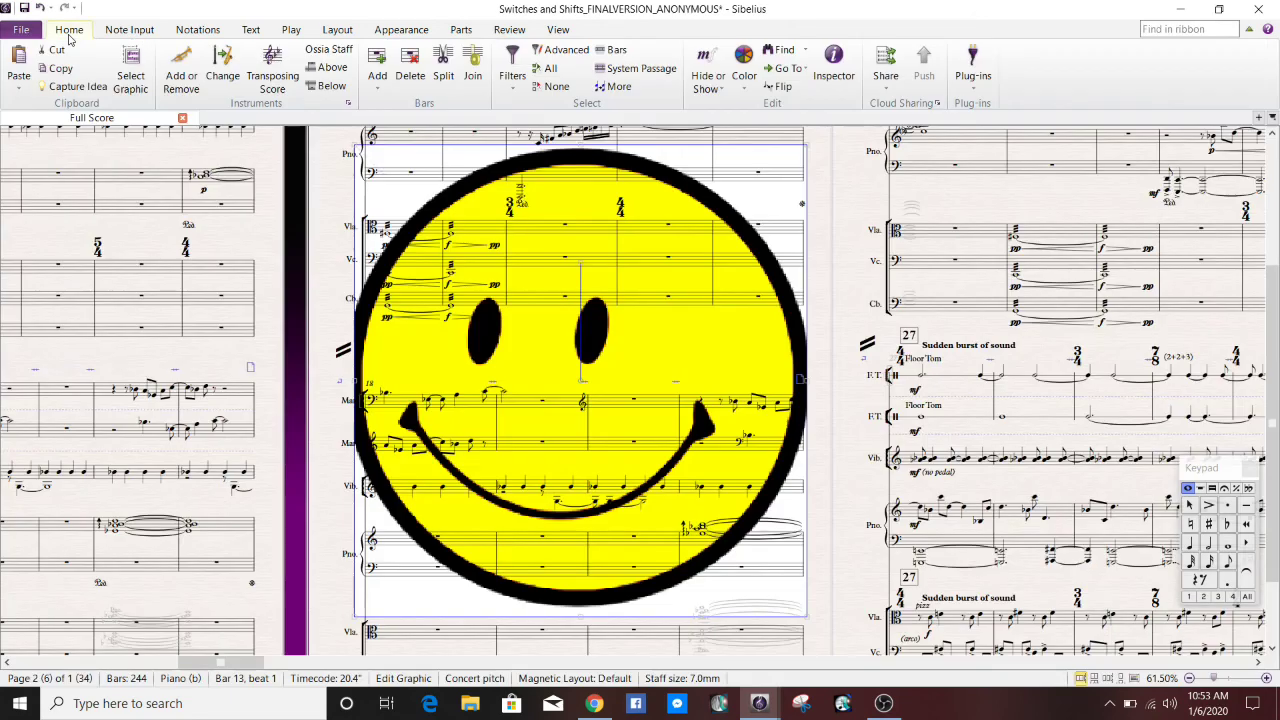